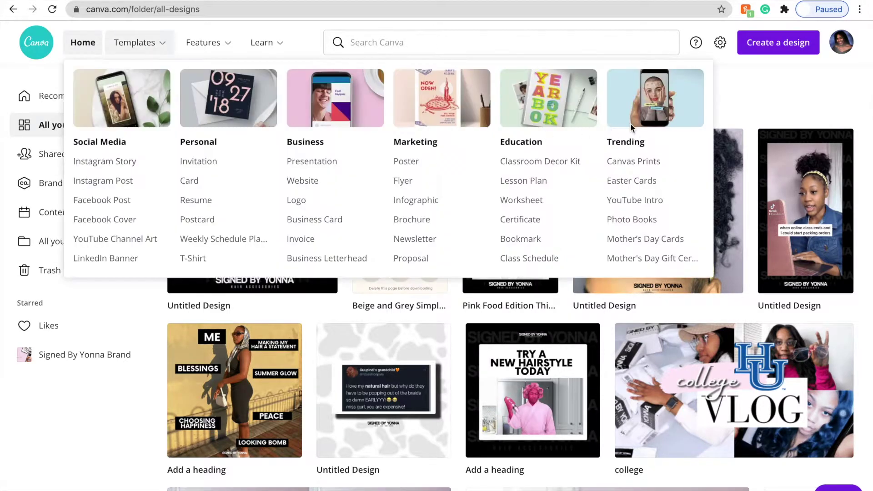
# Create a new blank Instagram Post design from the Canva home page
pyautogui.click(764, 45)
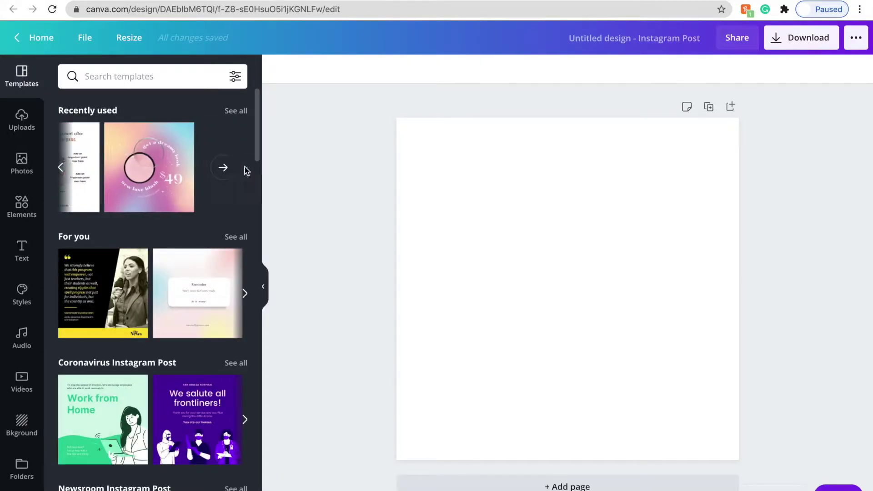
pyautogui.click(61, 167)
# Shift the LOGO card left, scale it to about 77%, rotate it to about -1°, and commit
pyautogui.click(61, 168)
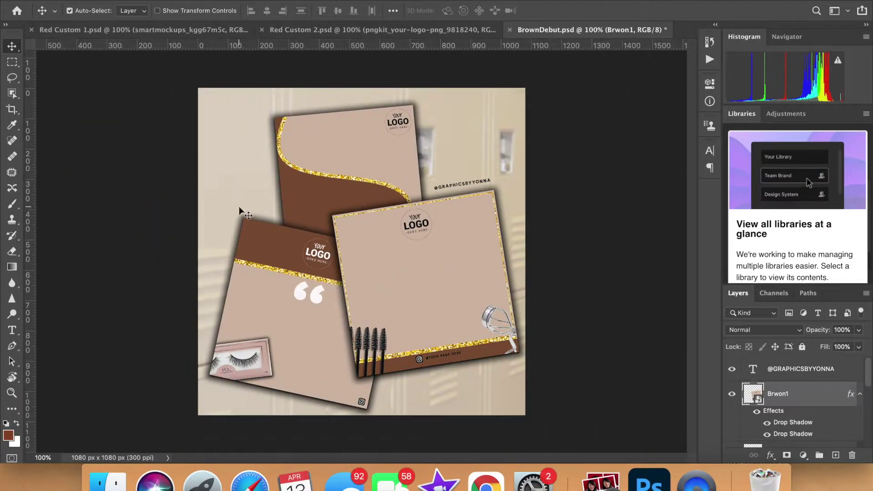
pyautogui.moveTo(462, 267); pyautogui.dragTo(405, 267)
pyautogui.hotkey('ctrl', 't')
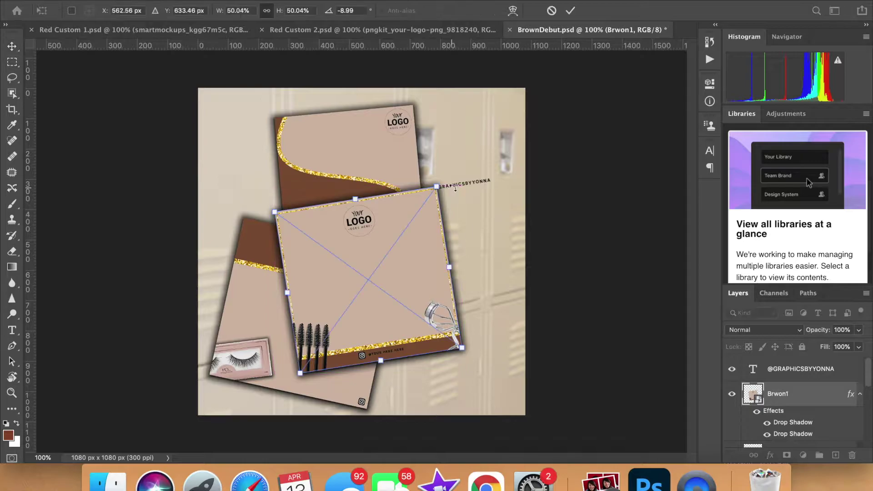
pyautogui.moveTo(438, 185); pyautogui.dragTo(487, 117)
pyautogui.moveTo(391, 109); pyautogui.dragTo(411, 110)
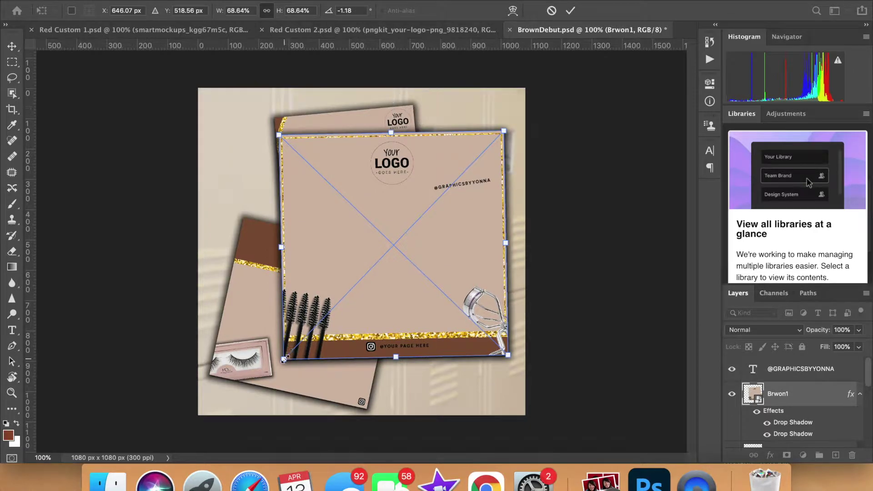
pyautogui.moveTo(283, 359); pyautogui.dragTo(257, 386)
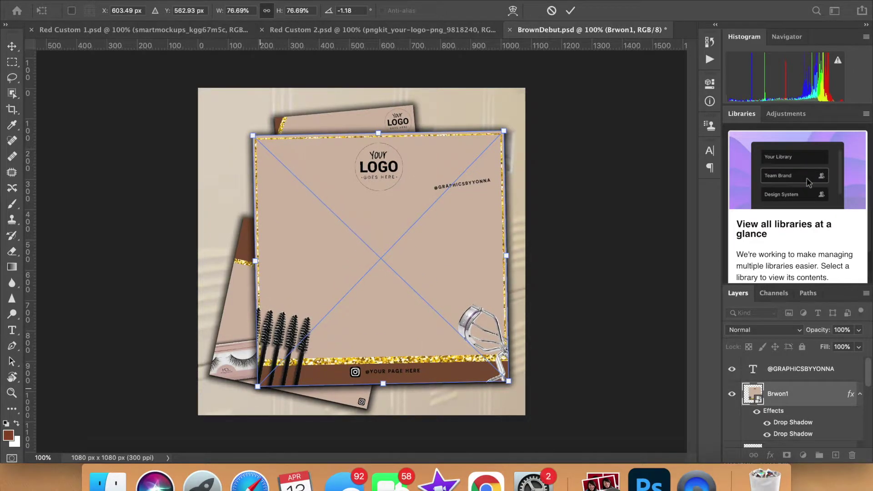
pyautogui.click(570, 10)
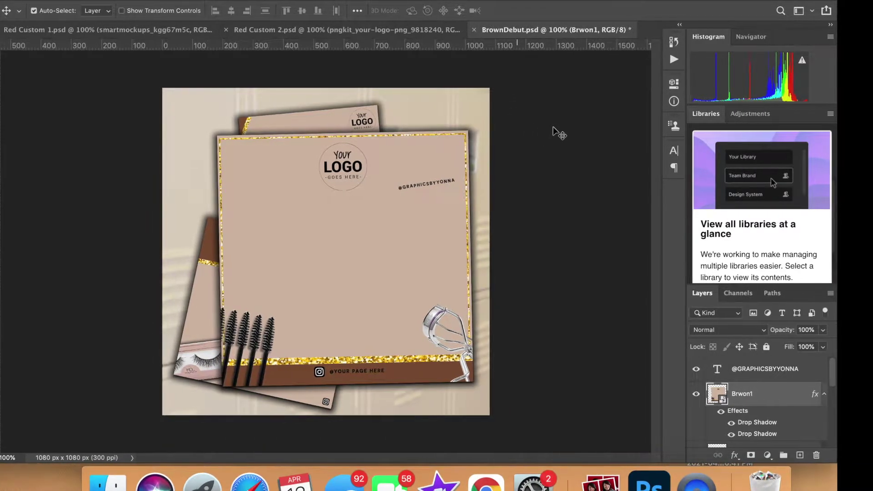
pyautogui.hotkey('ctrl', 'Right')
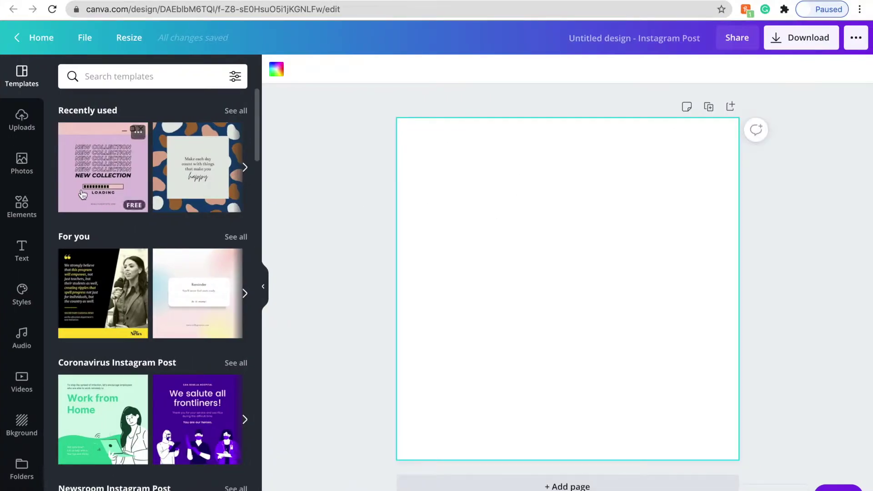
# Set the page background to a custom tan colour by pasting its hex code
pyautogui.click(25, 225)
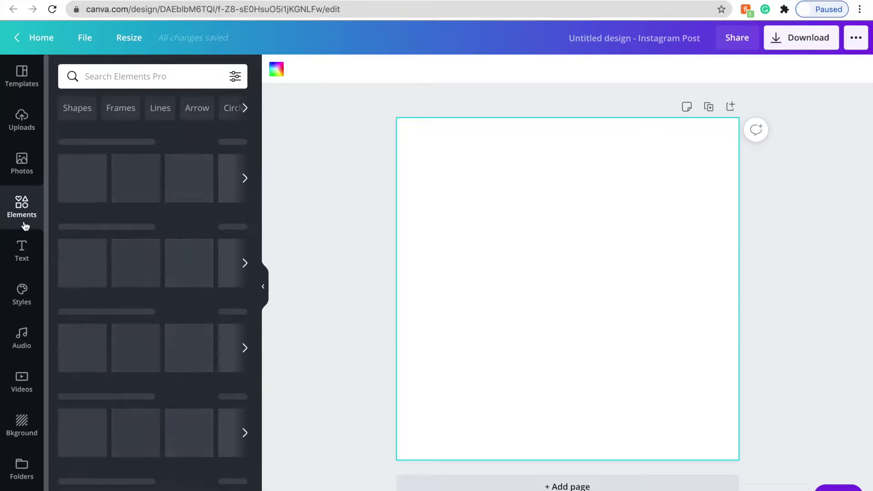
pyautogui.click(277, 71)
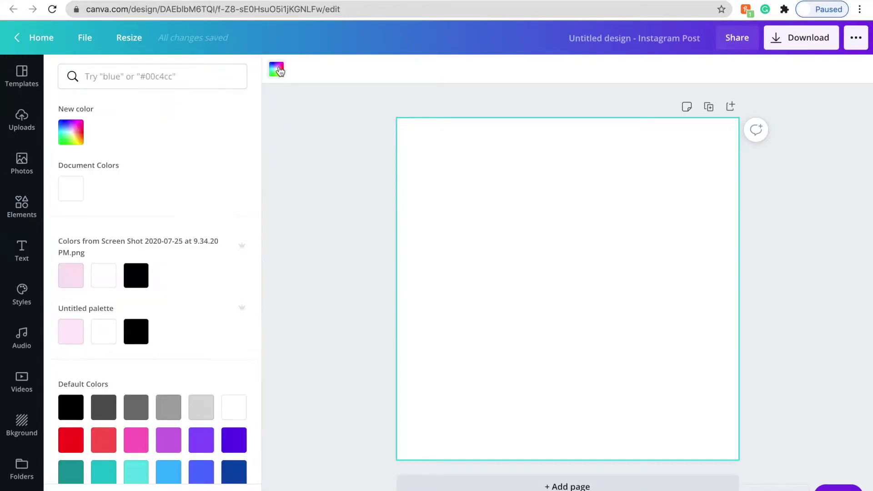
pyautogui.click(282, 76)
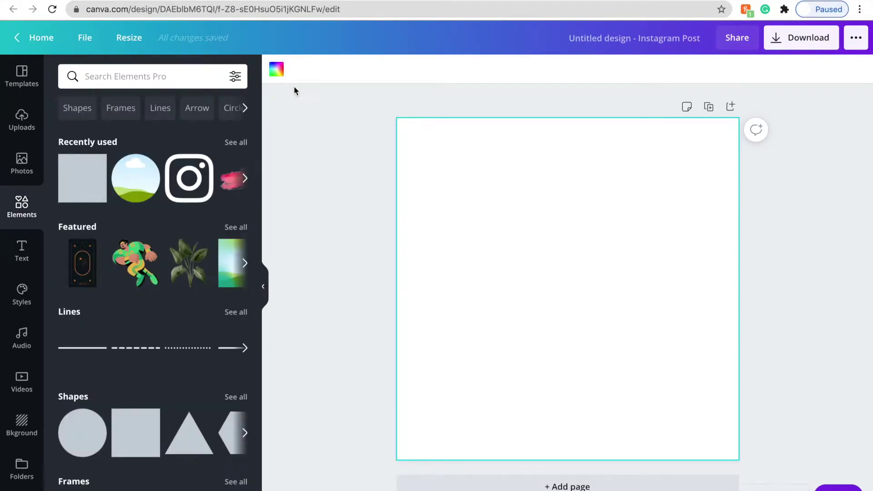
pyautogui.click(277, 70)
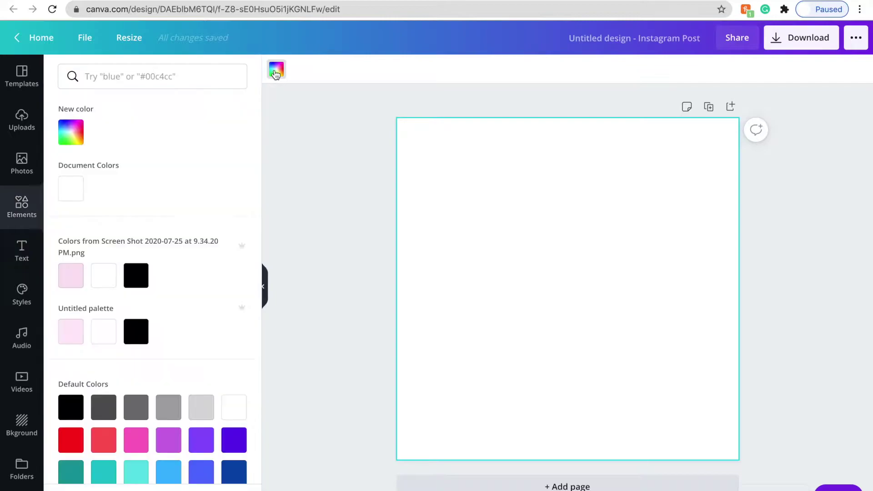
pyautogui.click(60, 137)
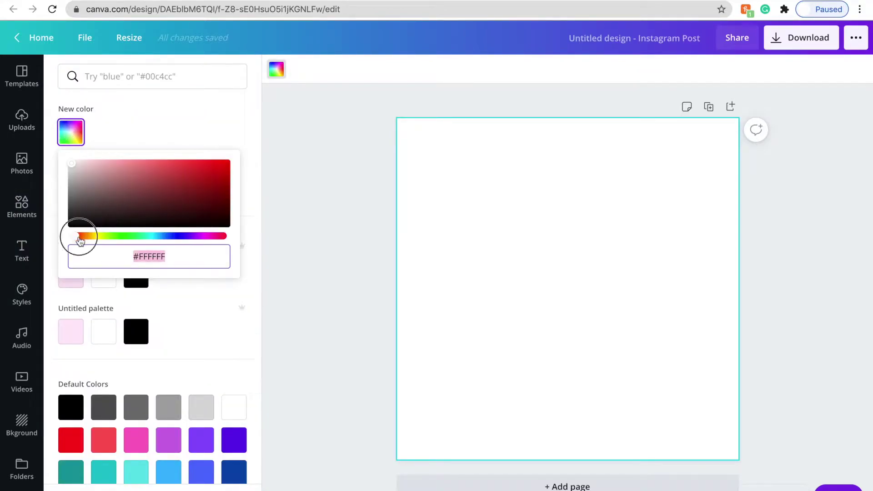
pyautogui.moveTo(80, 241); pyautogui.dragTo(90, 241)
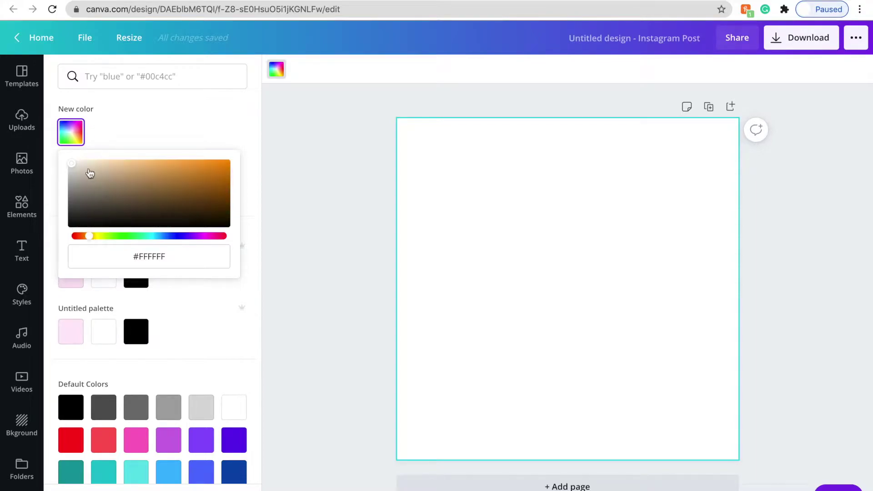
pyautogui.click(84, 164)
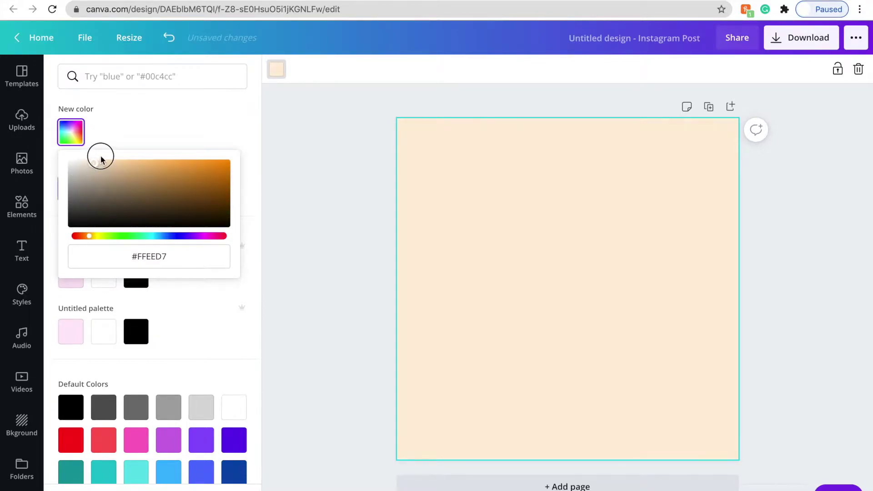
pyautogui.click(220, 253)
pyautogui.hotkey('ctrl', 'v')
pyautogui.click(333, 235)
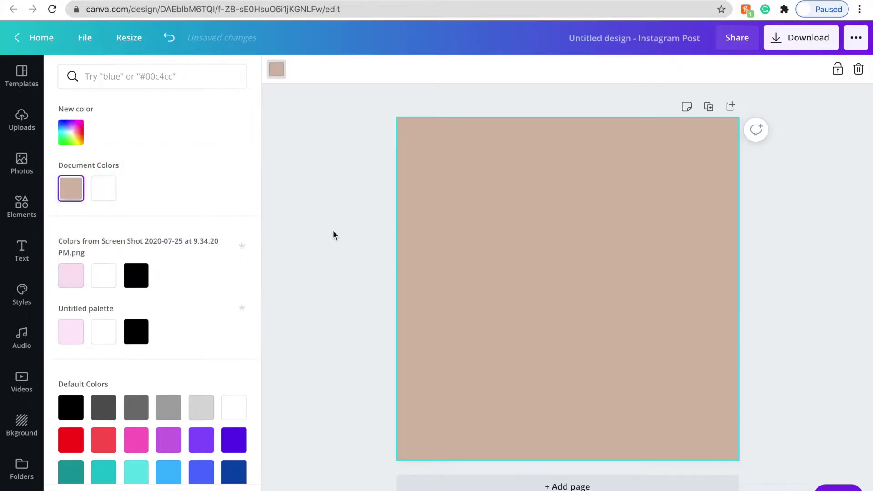
pyautogui.click(334, 233)
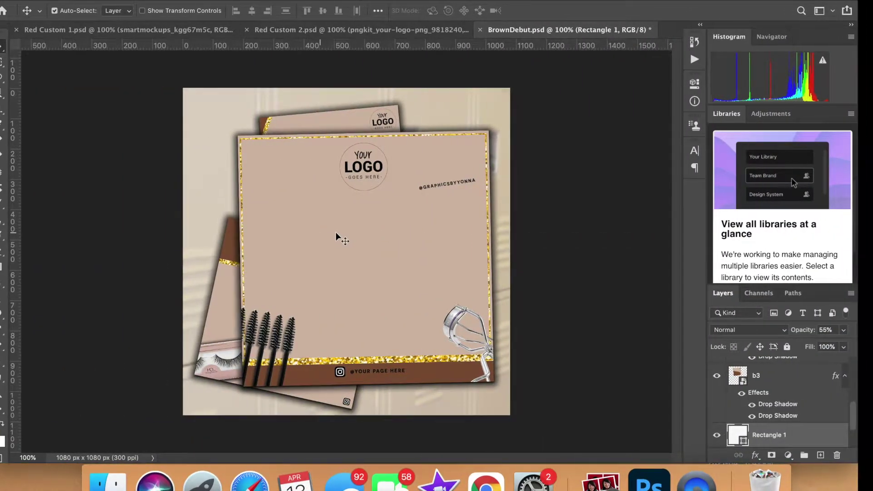
# Add a square shape, stretch it to full page width and move it to the bottom edge
pyautogui.hotkey('ctrl', 'Right')
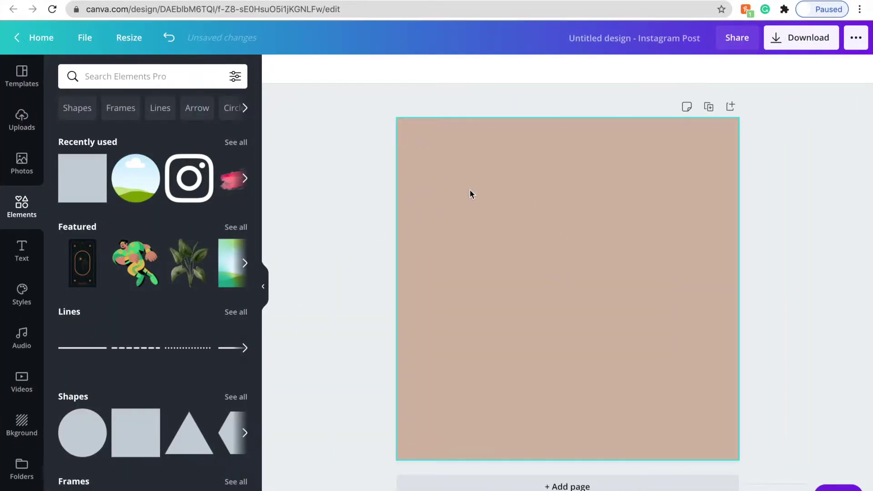
pyautogui.click(97, 171)
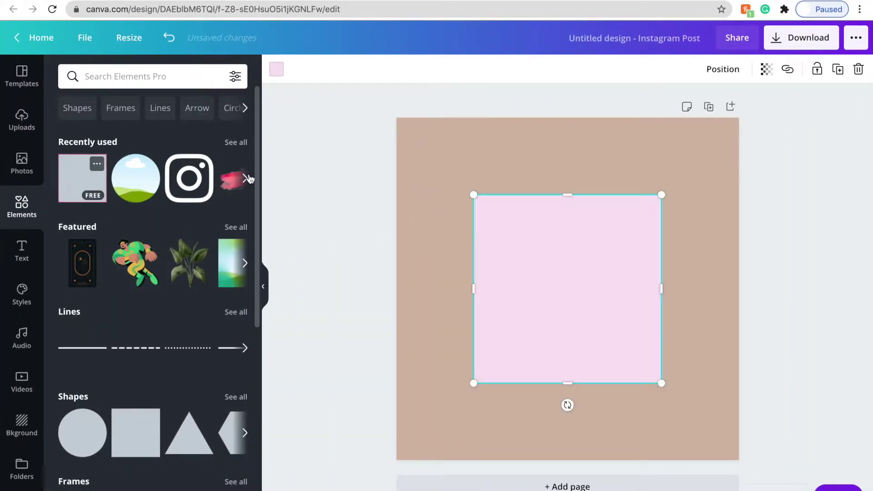
pyautogui.moveTo(469, 289); pyautogui.dragTo(391, 290)
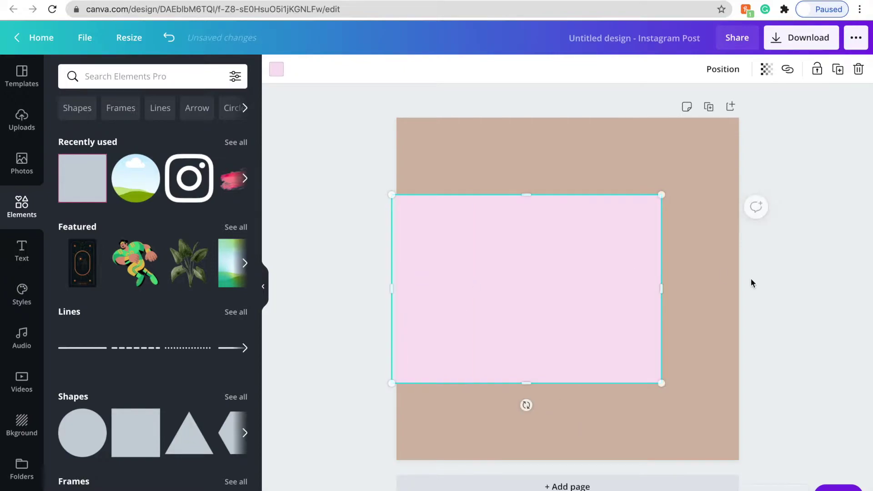
pyautogui.moveTo(662, 289); pyautogui.dragTo(753, 288)
pyautogui.moveTo(665, 250); pyautogui.dragTo(667, 489)
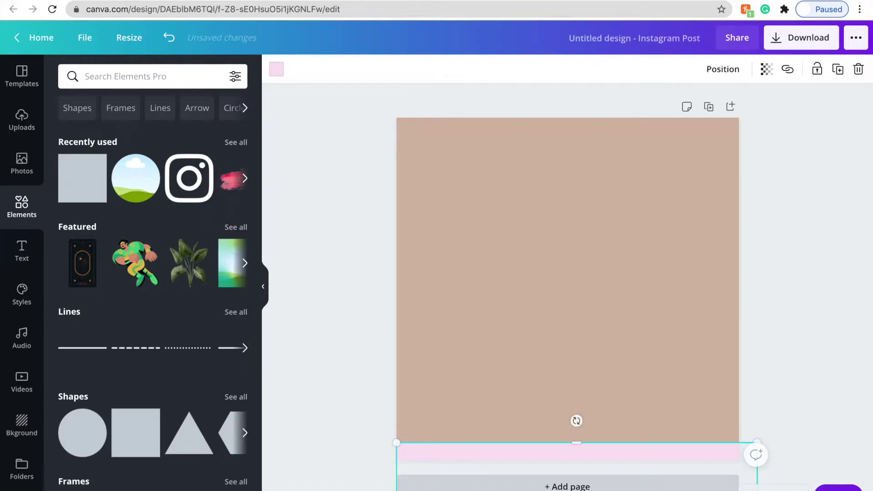
# Colour the bottom strip a deep dark brown using a custom colour
pyautogui.click(278, 71)
pyautogui.click(76, 136)
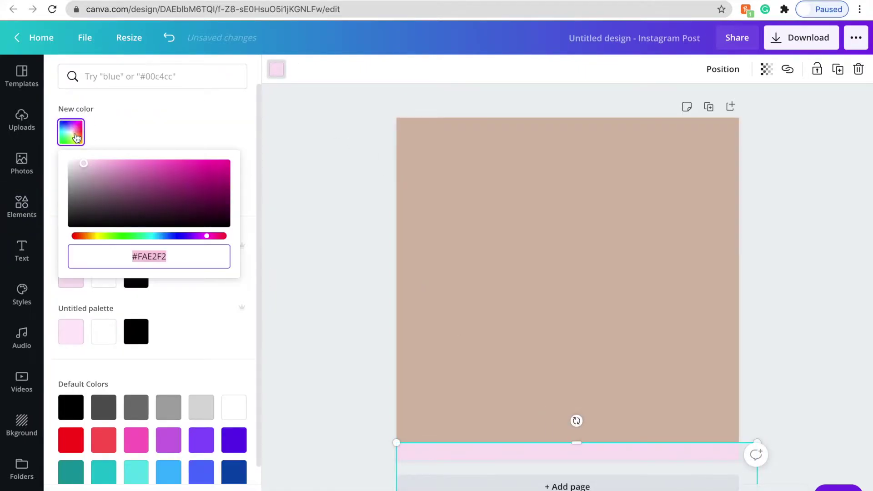
pyautogui.click(150, 125)
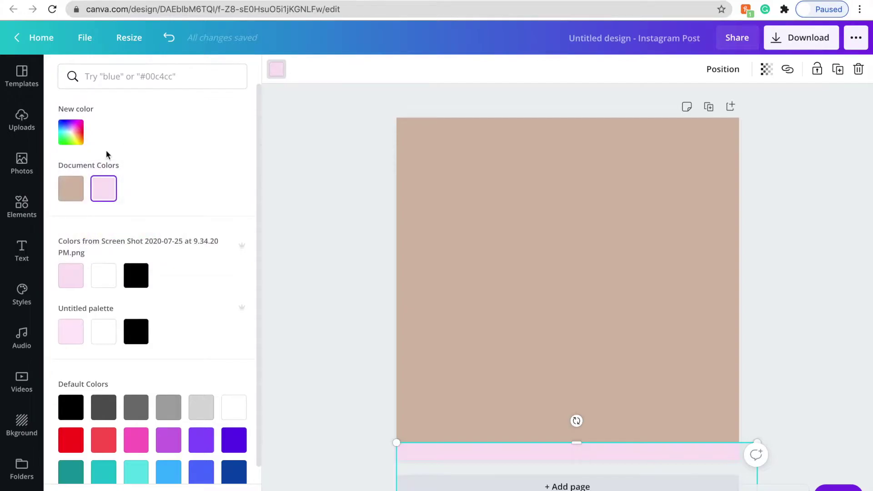
pyautogui.click(73, 188)
pyautogui.click(71, 132)
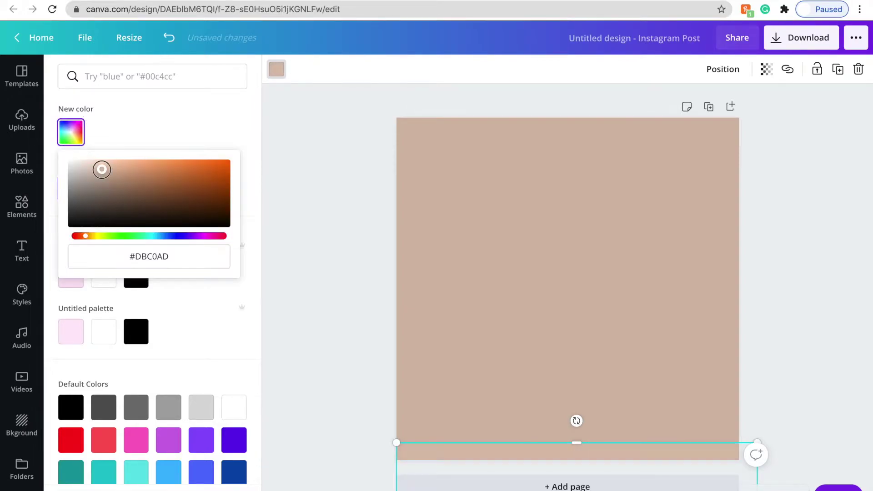
pyautogui.moveTo(101, 169); pyautogui.dragTo(102, 204)
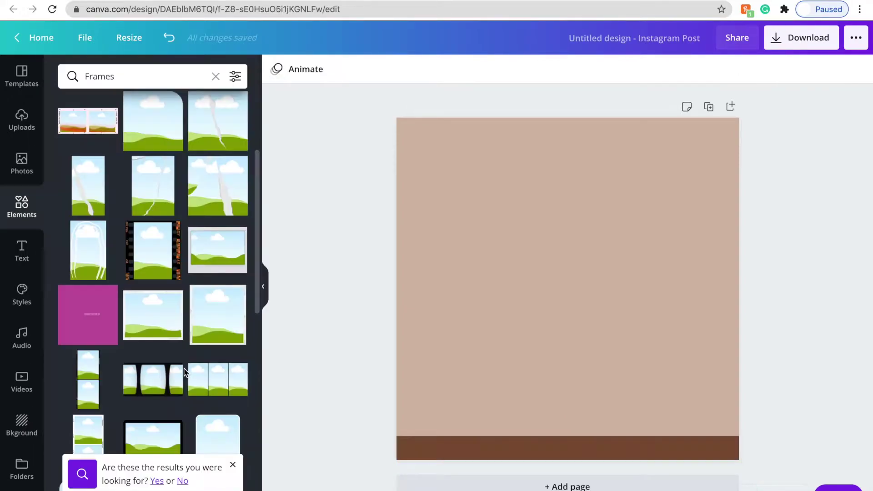
# Add a square sky photo frame, enlarge it and place it at the page bottom
pyautogui.scroll(3, 183, 289)
pyautogui.click(214, 177)
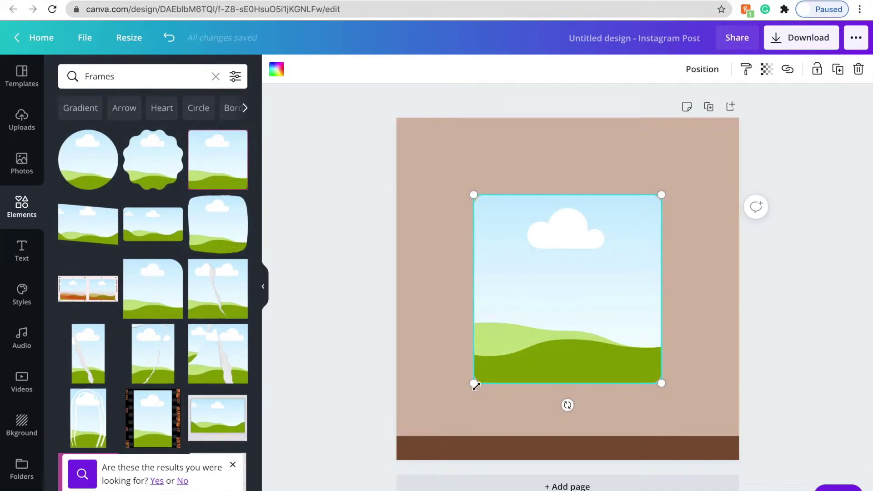
pyautogui.press('Delete')
pyautogui.scroll(-6, 198, 342)
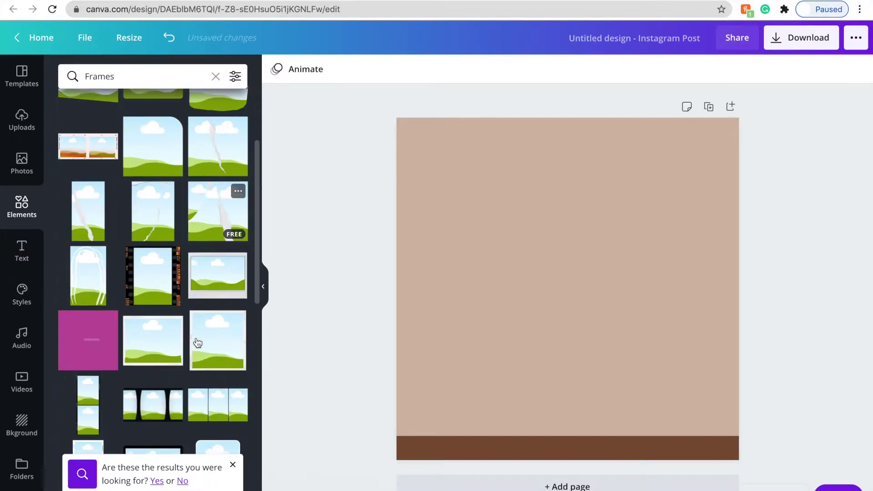
pyautogui.scroll(-5, 198, 342)
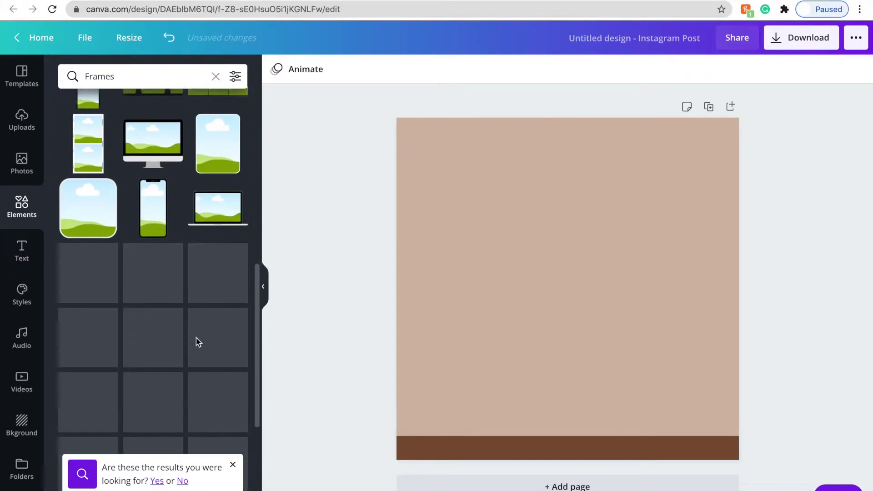
pyautogui.scroll(-3, 197, 341)
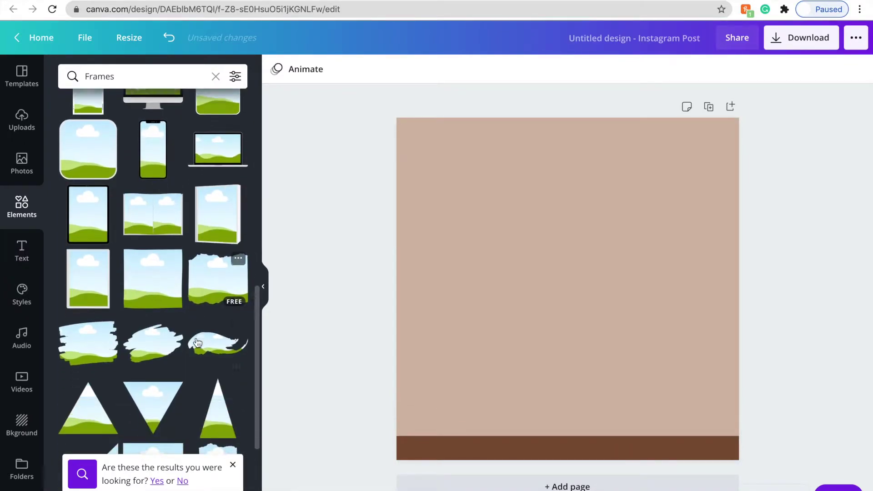
pyautogui.scroll(-2, 198, 342)
pyautogui.click(153, 327)
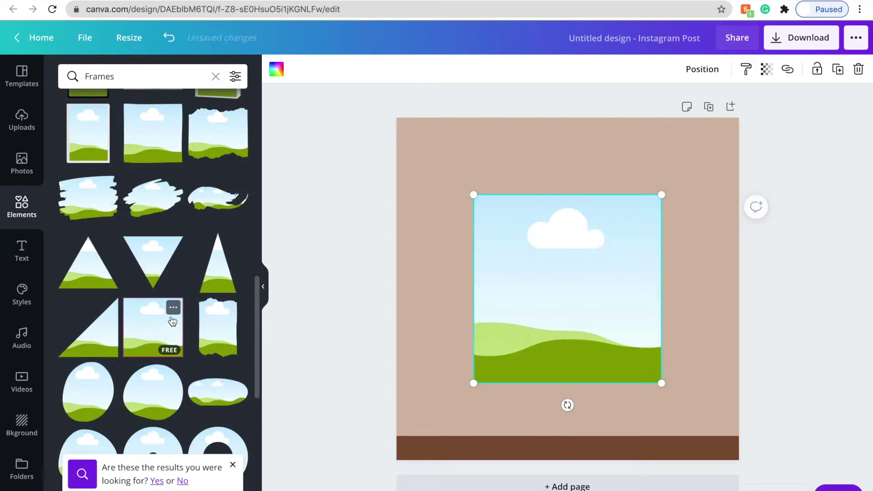
pyautogui.moveTo(457, 193); pyautogui.dragTo(352, 173)
pyautogui.moveTo(526, 224); pyautogui.dragTo(486, 487)
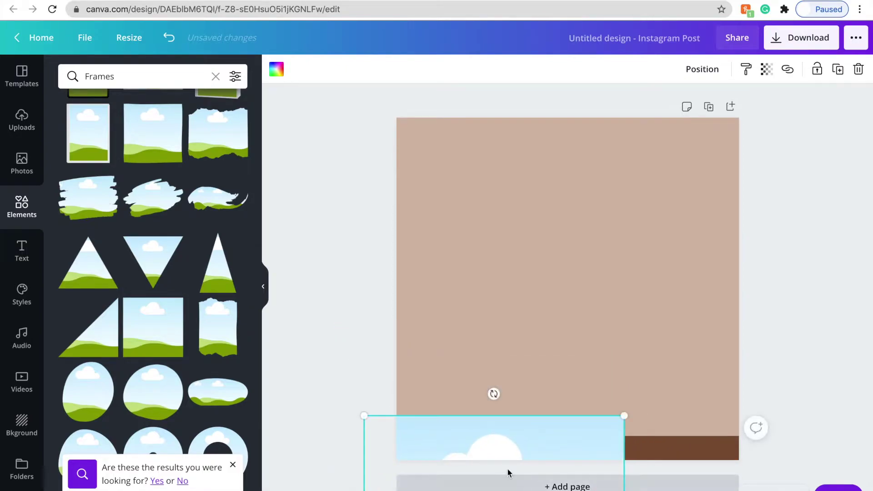
pyautogui.click(699, 396)
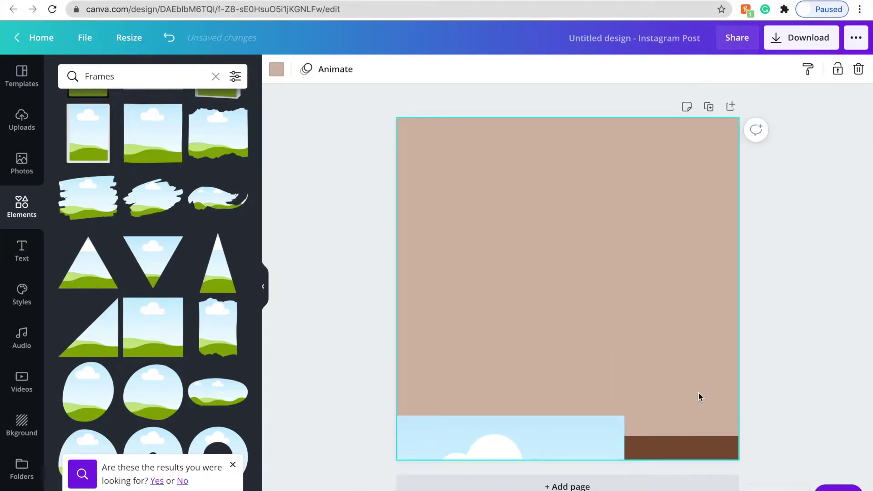
# Send both sky frames behind the brown strip and line them up as one band
pyautogui.moveTo(579, 440); pyautogui.dragTo(783, 437)
pyautogui.click(700, 70)
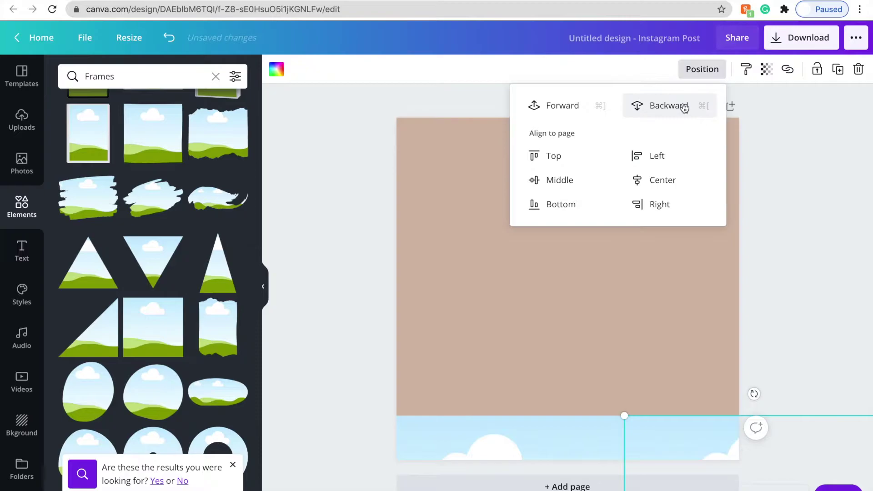
pyautogui.click(684, 107)
pyautogui.click(580, 430)
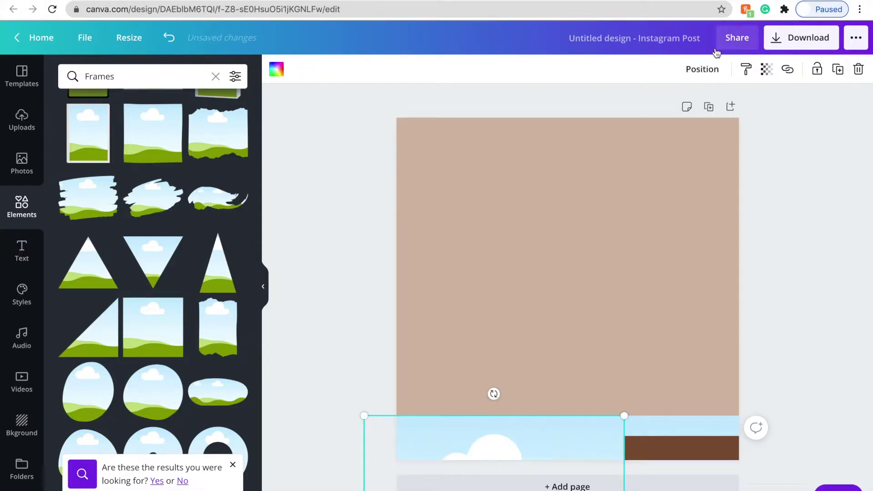
pyautogui.click(702, 69)
pyautogui.click(678, 105)
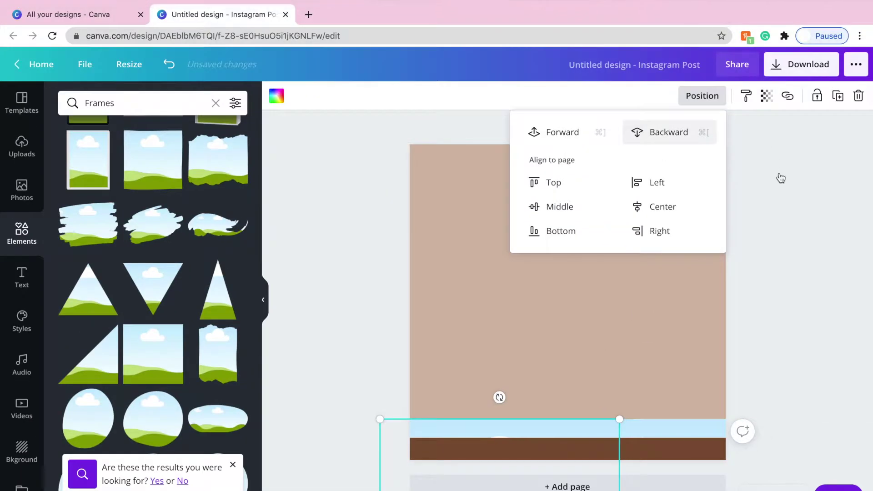
pyautogui.click(798, 257)
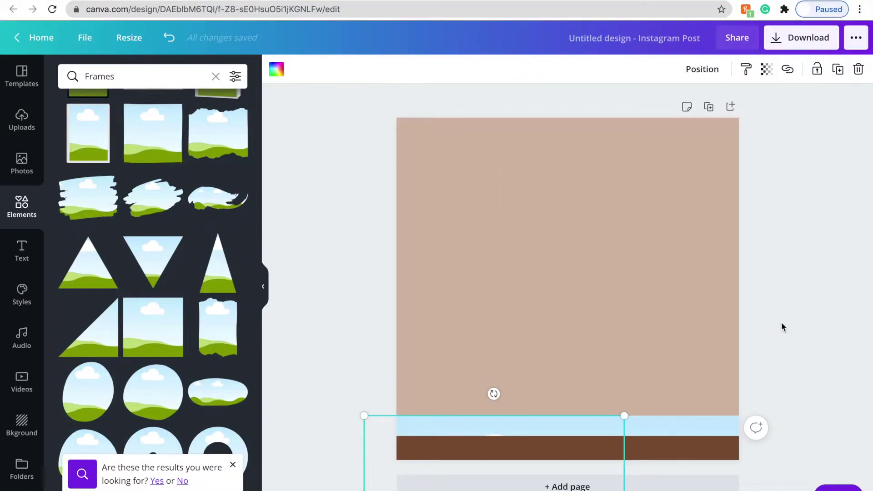
pyautogui.moveTo(590, 426); pyautogui.dragTo(589, 441)
pyautogui.moveTo(661, 429); pyautogui.dragTo(662, 433)
pyautogui.click(804, 321)
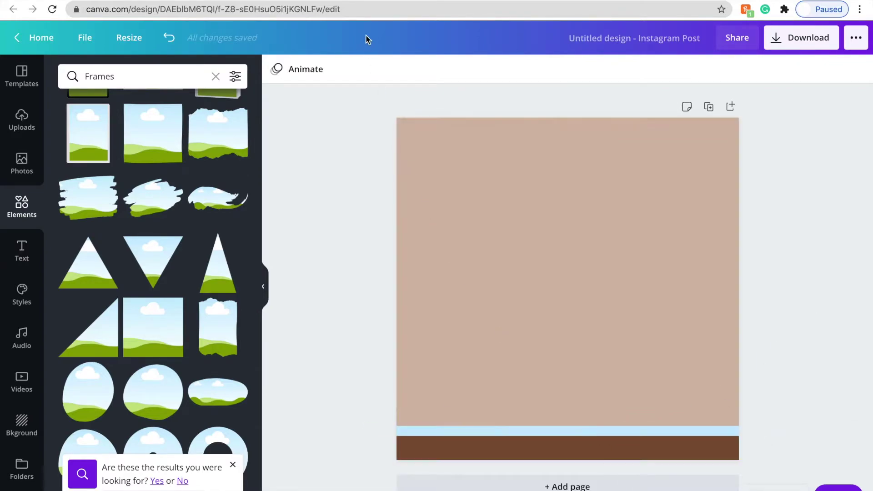
pyautogui.press('super+t')
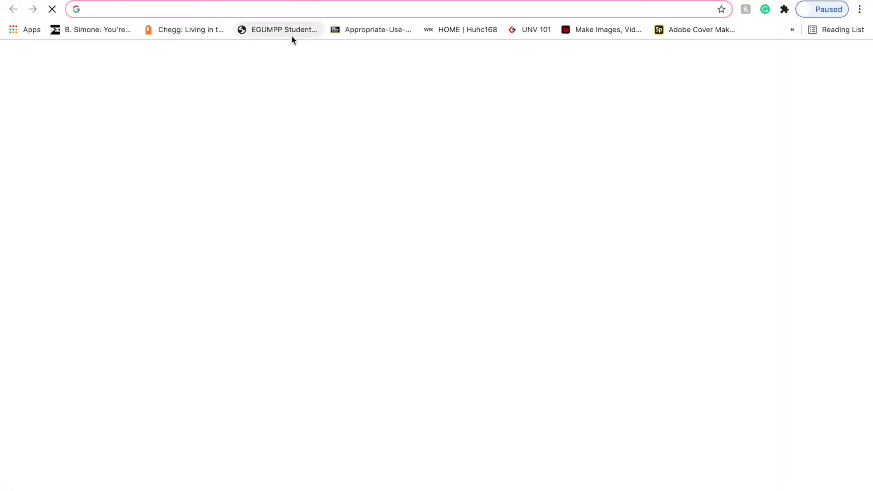
# Search Google Images for 'gold glitter background'
pyautogui.write('gold ')
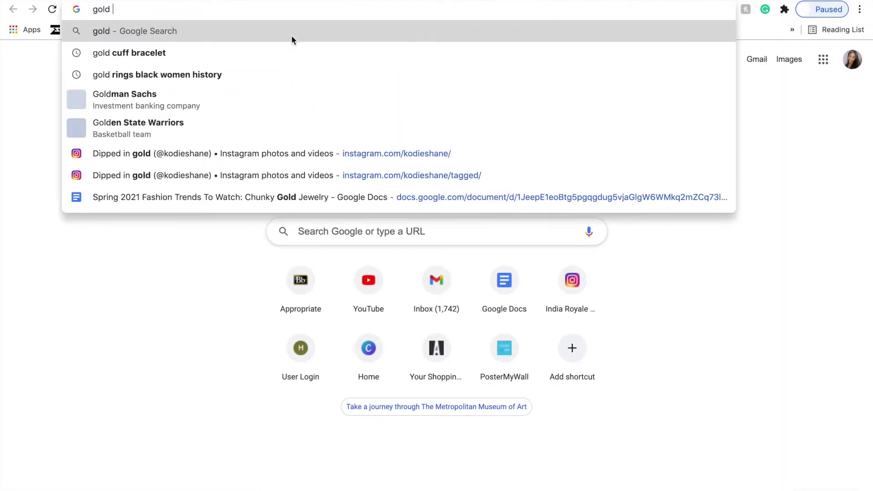
pyautogui.write('glo')
pyautogui.press('BackSpace')
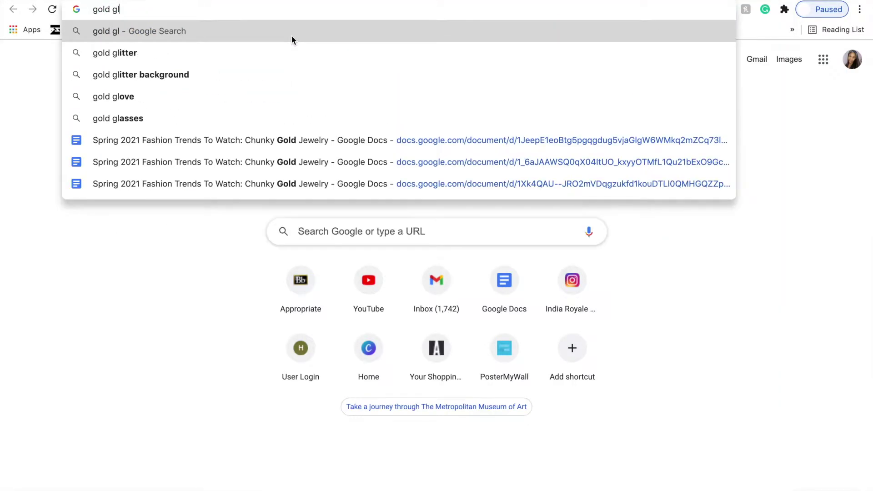
pyautogui.press('Down')
pyautogui.press('Down')
pyautogui.press('Return')
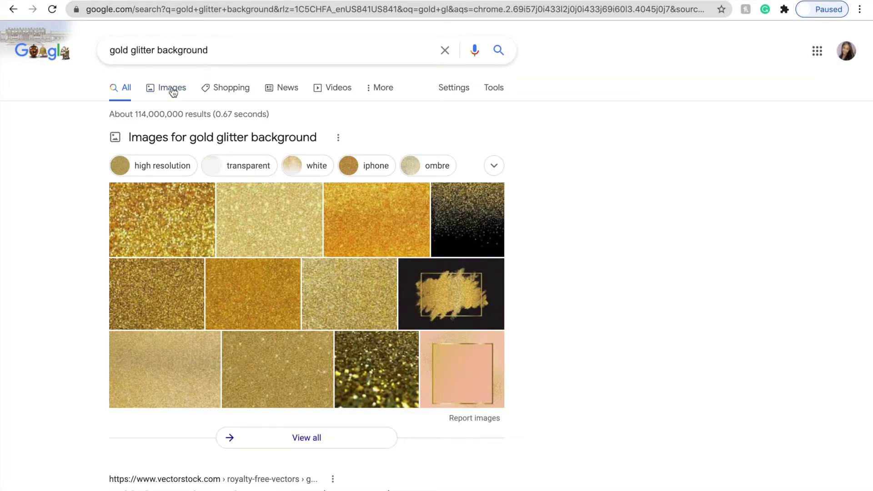
pyautogui.click(173, 90)
# Open a gold glitter wallpaper preview and capture it as a screenshot
pyautogui.scroll(-1, 138, 278)
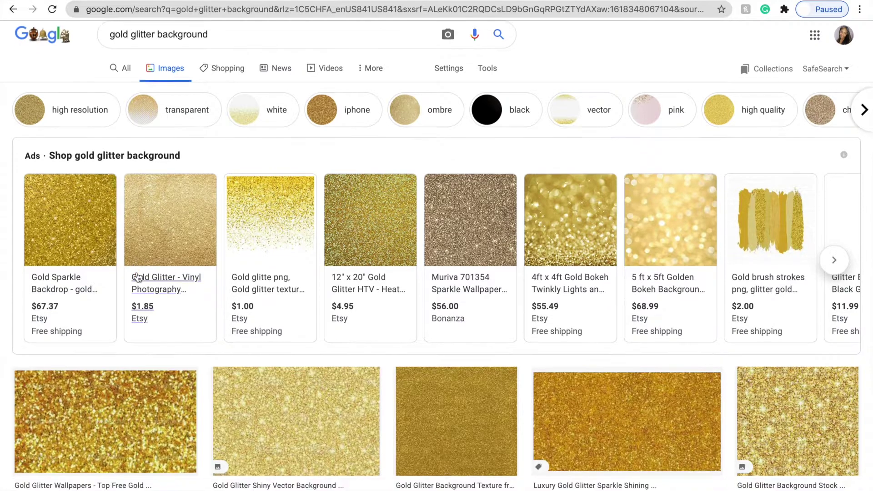
pyautogui.scroll(-3, 137, 278)
pyautogui.click(123, 271)
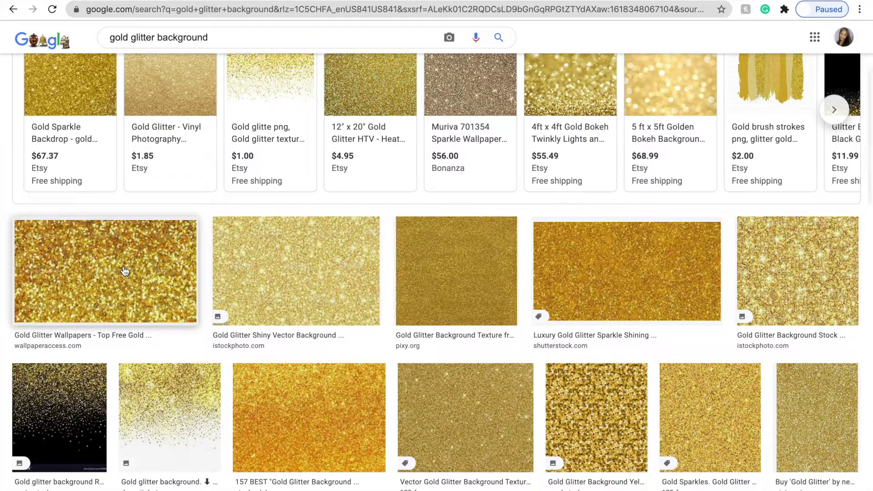
pyautogui.click(180, 246)
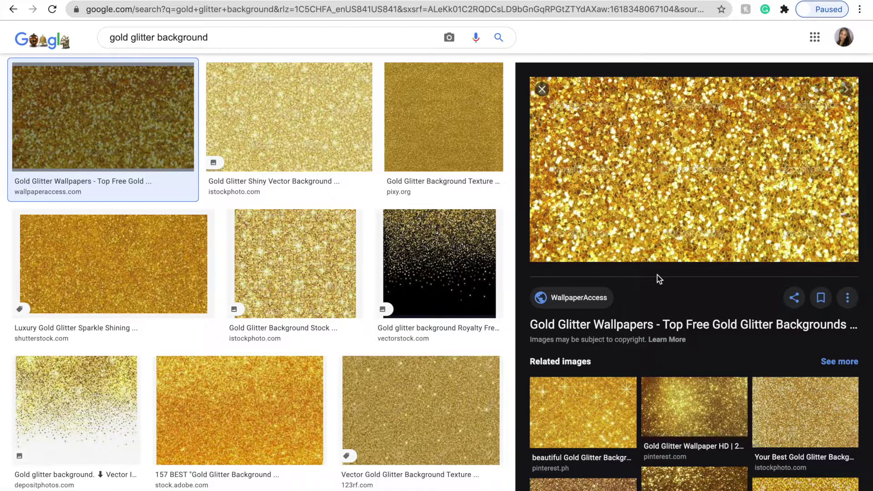
pyautogui.press('super+shift+4')
pyautogui.moveTo(584, 104); pyautogui.dragTo(786, 276)
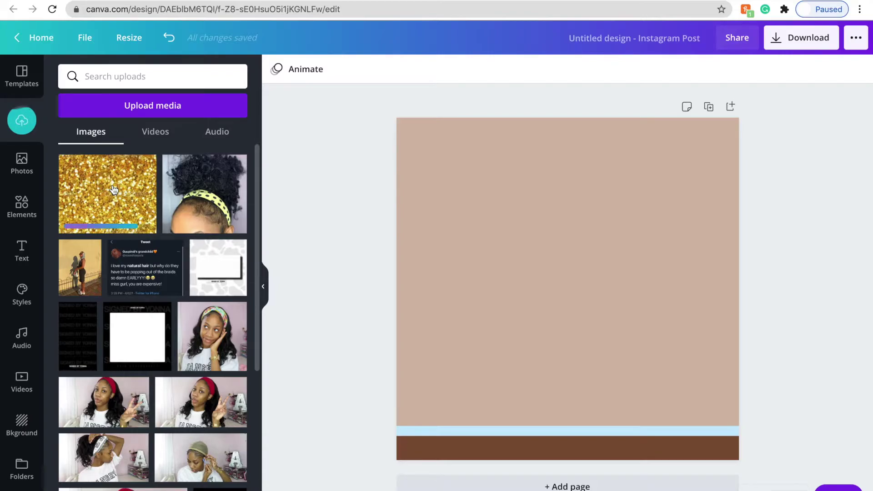
pyautogui.hotkey('ctrl', 'Left')
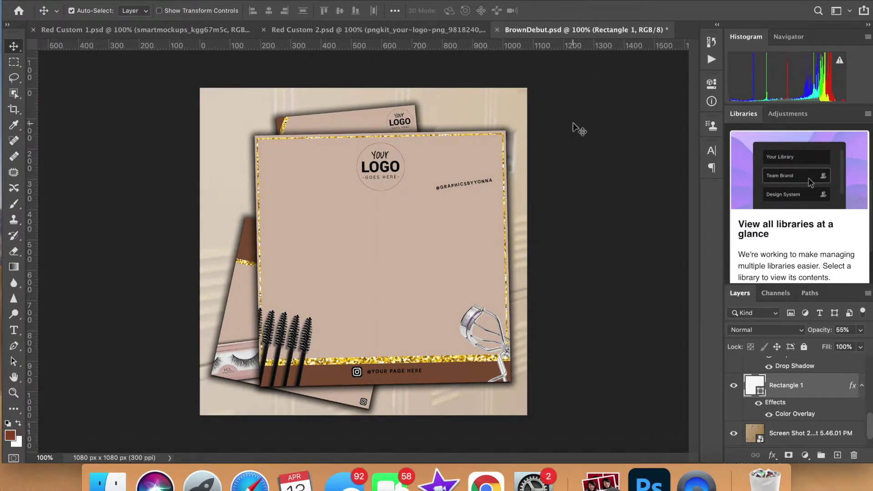
# Drop the glitter screenshot into the left and right sky frames, deleting the stray copy
pyautogui.hotkey('ctrl', 'Right')
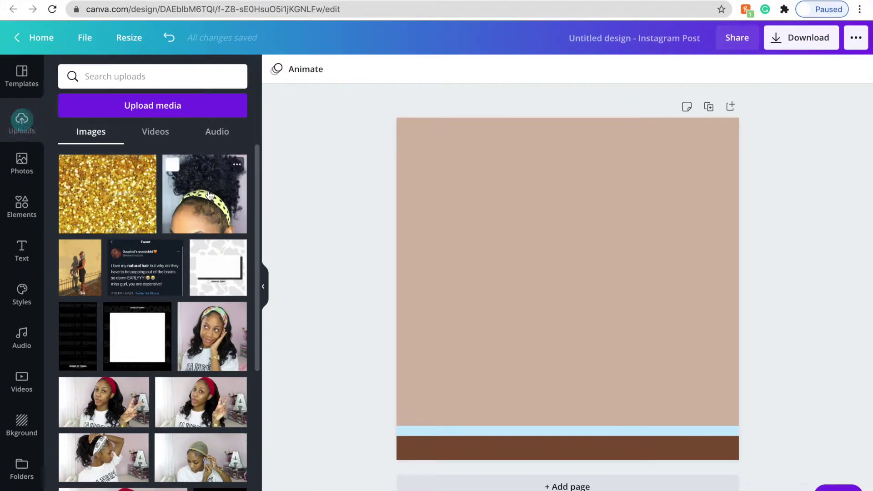
pyautogui.moveTo(130, 196); pyautogui.dragTo(420, 438)
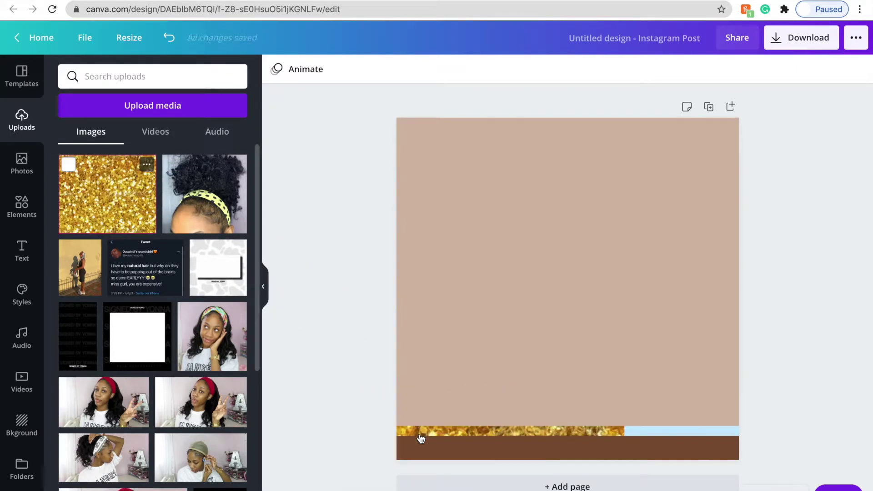
pyautogui.moveTo(94, 191); pyautogui.dragTo(665, 439)
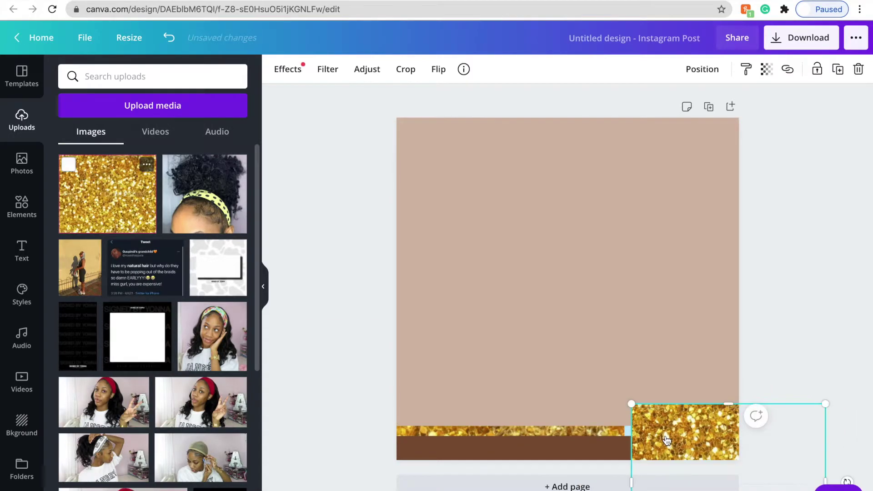
pyautogui.press('Delete')
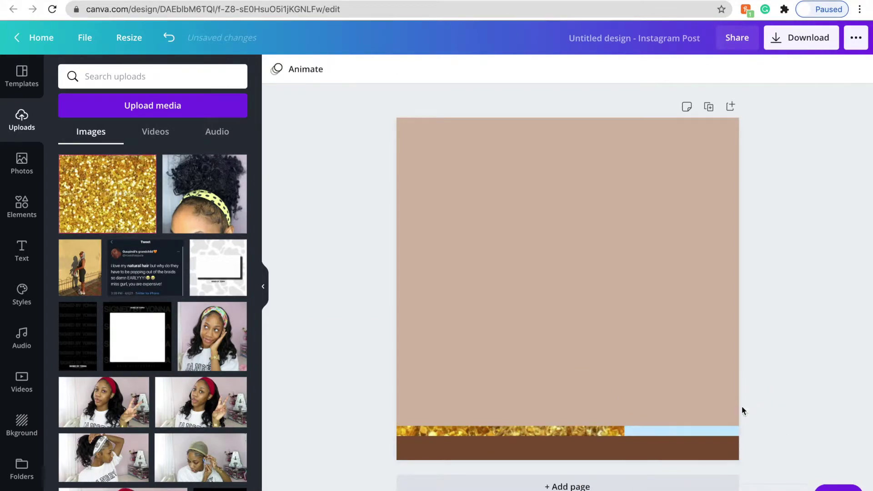
pyautogui.click(653, 427)
pyautogui.moveTo(134, 191); pyautogui.dragTo(655, 432)
pyautogui.click(812, 328)
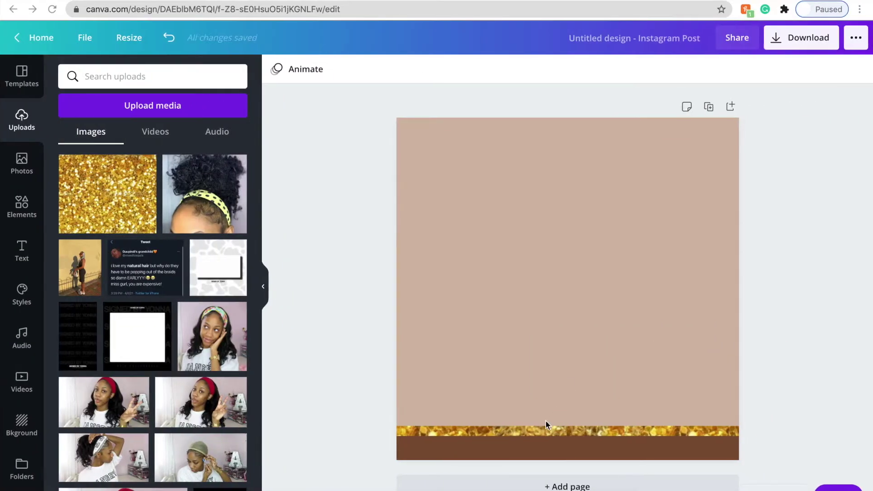
# Shrink and reposition the glitter strips along the brown bar across the page width
pyautogui.moveTo(537, 433); pyautogui.dragTo(526, 382)
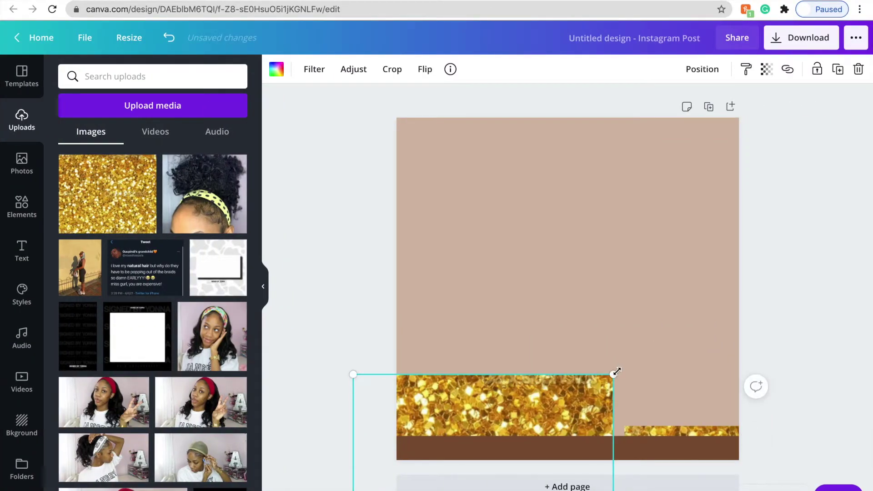
pyautogui.moveTo(560, 408); pyautogui.dragTo(531, 432)
pyautogui.moveTo(515, 465)
pyautogui.mouseDown()
pyautogui.moveTo(515, 446)
pyautogui.moveTo(516, 456)
pyautogui.mouseUp()
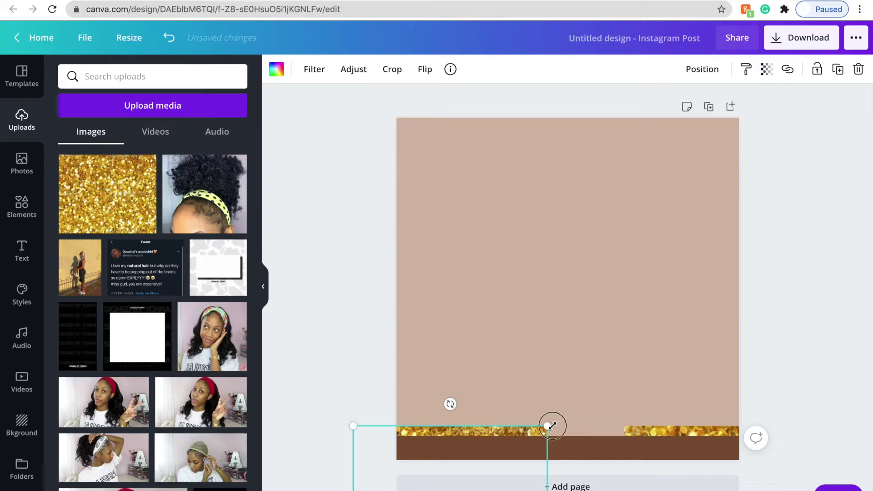
pyautogui.moveTo(548, 425); pyautogui.dragTo(519, 445)
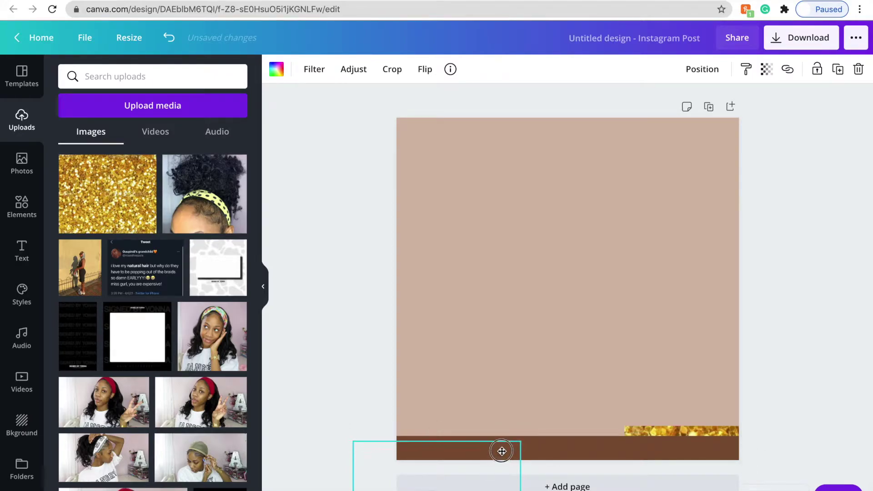
pyautogui.moveTo(502, 451); pyautogui.dragTo(508, 444)
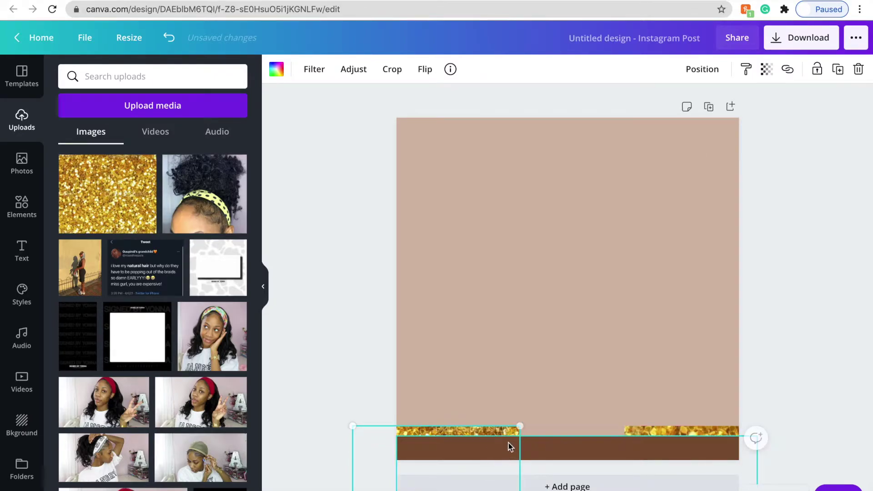
pyautogui.click(785, 389)
pyautogui.click(705, 432)
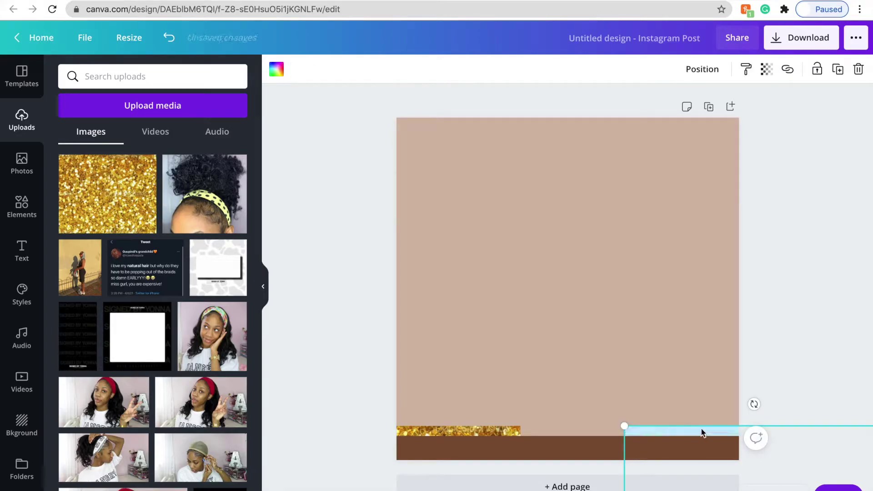
pyautogui.click(617, 405)
pyautogui.click(507, 431)
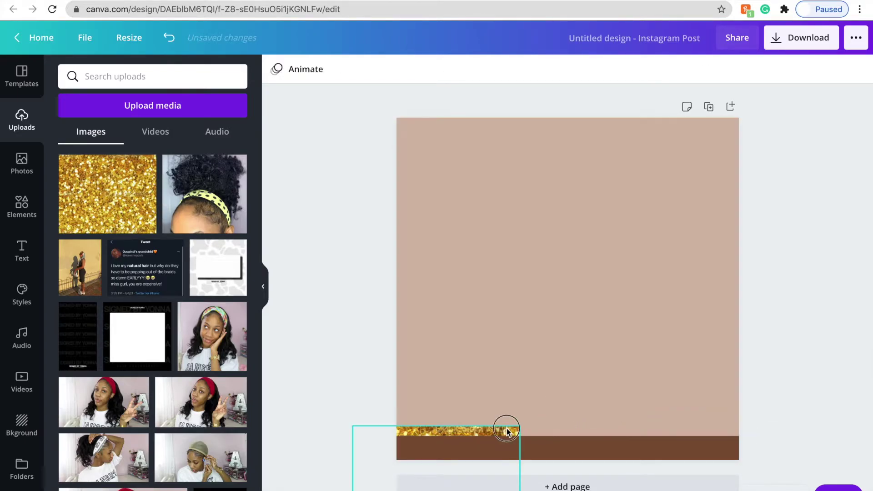
pyautogui.moveTo(506, 428); pyautogui.dragTo(515, 434)
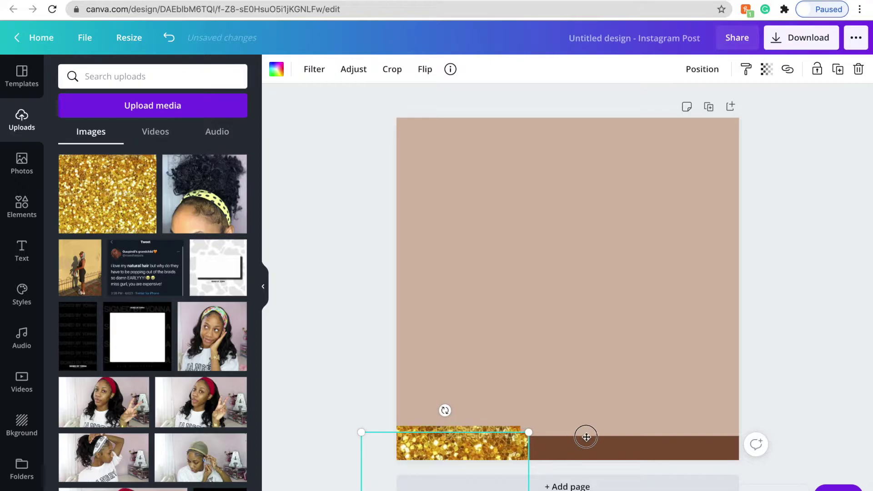
pyautogui.moveTo(586, 437); pyautogui.dragTo(648, 440)
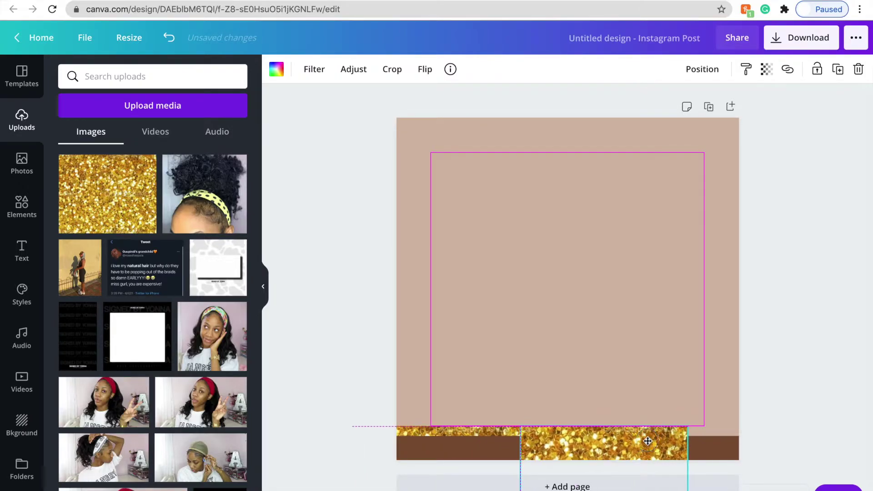
pyautogui.click(487, 470)
pyautogui.moveTo(460, 451); pyautogui.dragTo(789, 444)
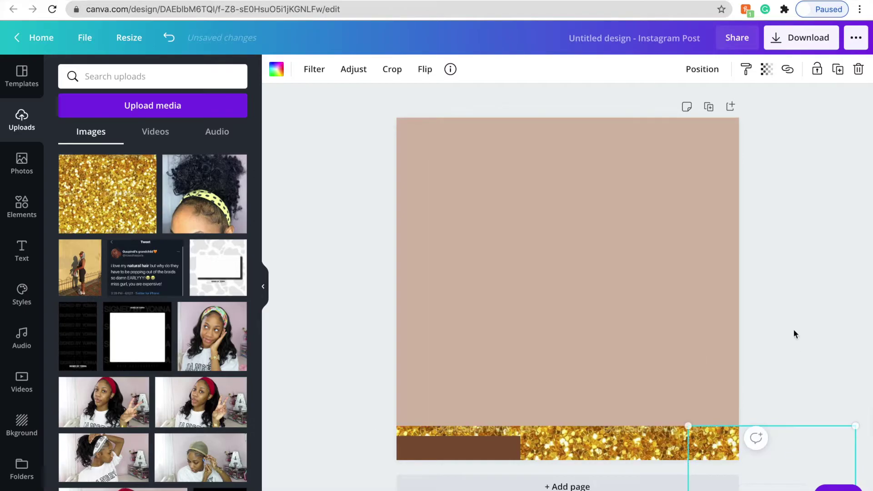
# Send the middle and right glitter strips backward behind the brown bar
pyautogui.click(793, 329)
pyautogui.click(643, 444)
pyautogui.click(705, 70)
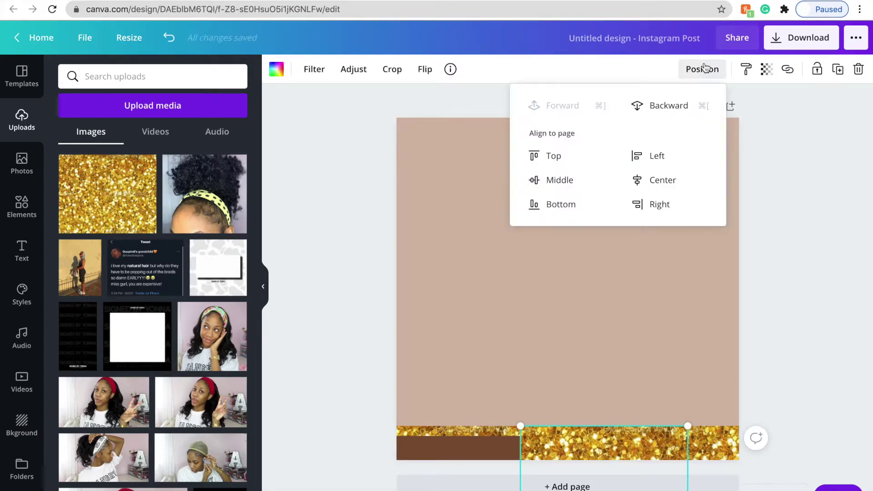
pyautogui.click(678, 102)
pyautogui.click(704, 457)
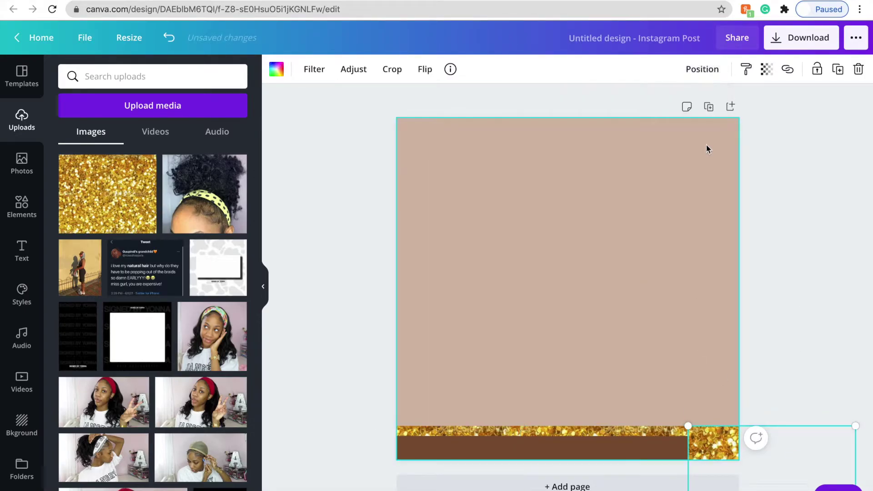
pyautogui.click(703, 69)
pyautogui.click(678, 104)
pyautogui.click(803, 195)
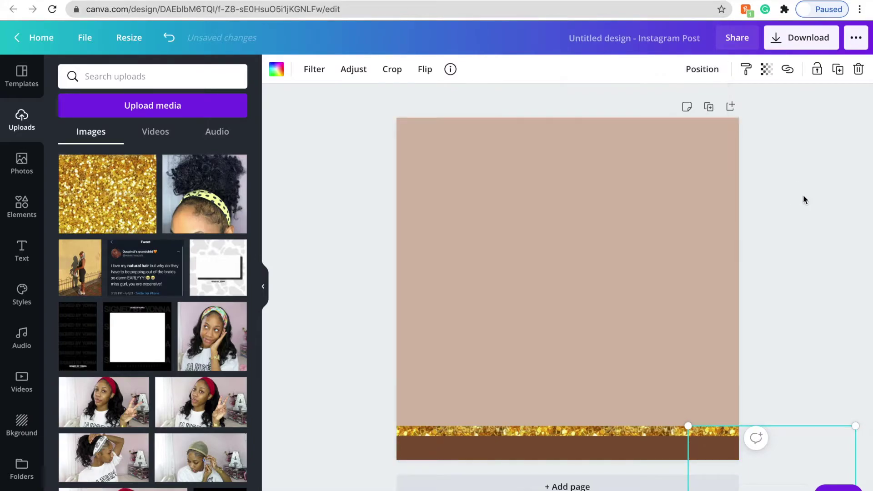
pyautogui.click(799, 195)
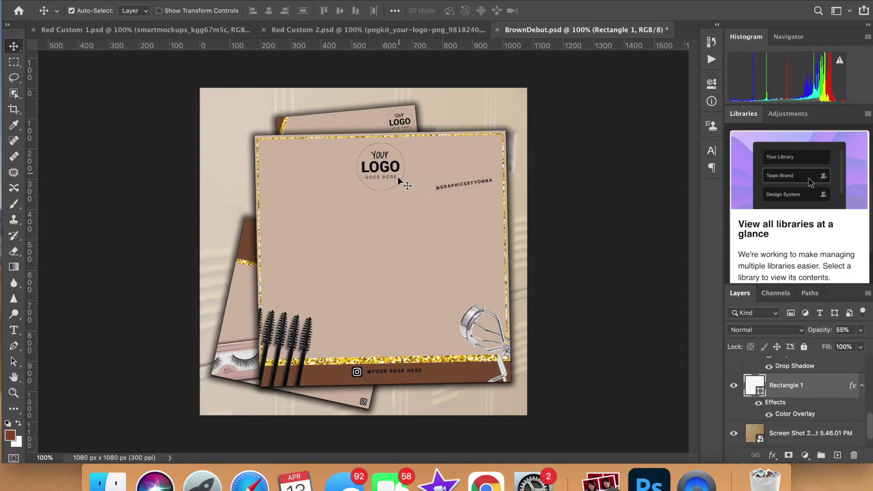
pyautogui.moveTo(407, 212); pyautogui.dragTo(376, 219)
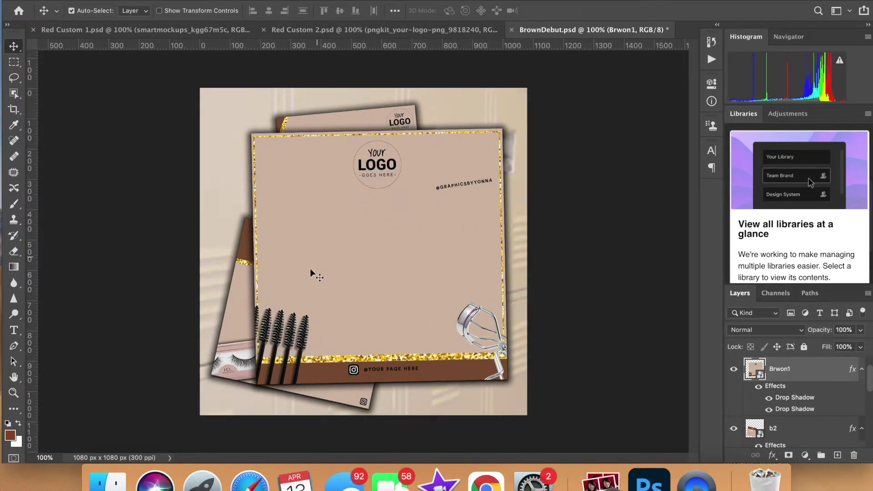
# Search Elements for 'square' and add a square frame to the post
pyautogui.hotkey('ctrl', 'Right')
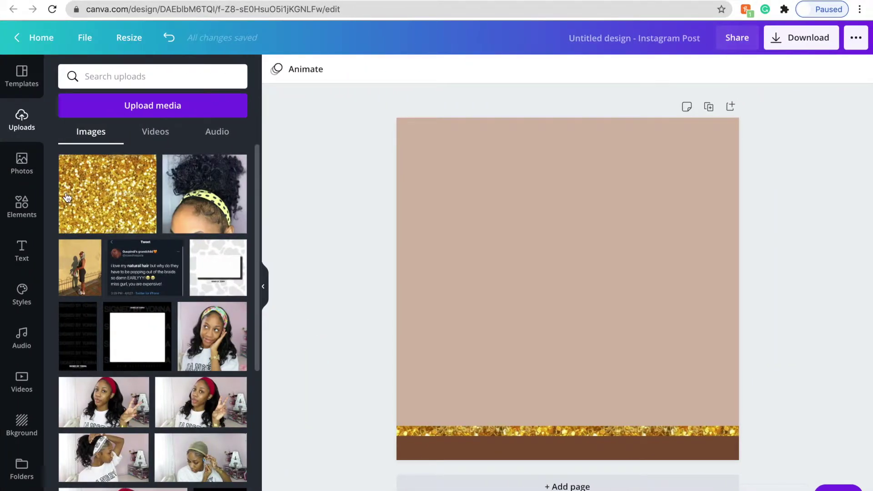
pyautogui.click(21, 206)
pyautogui.write('sq')
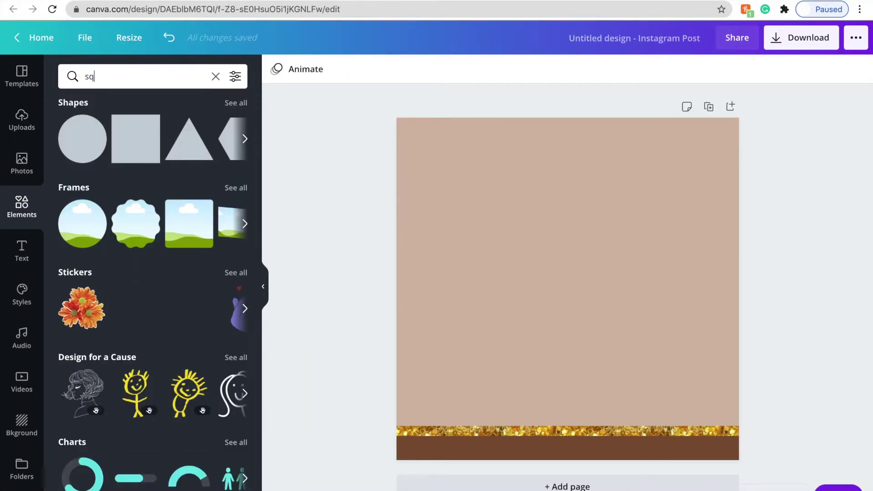
pyautogui.write('uare')
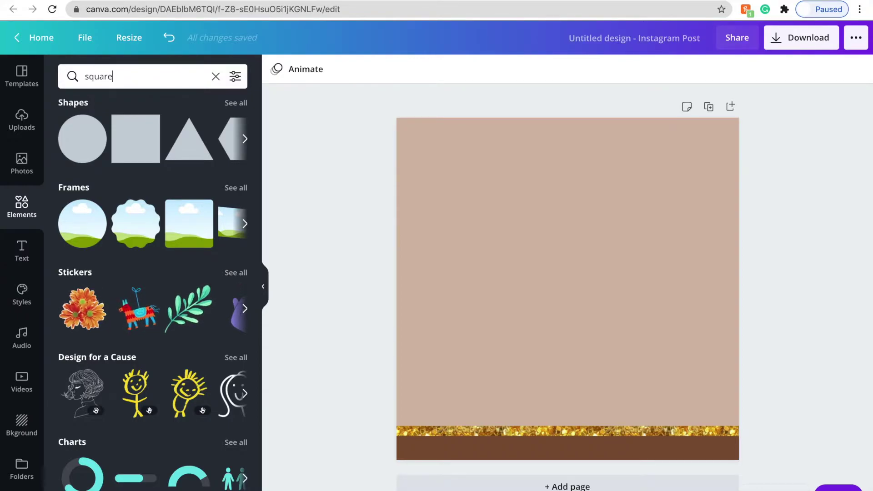
pyautogui.press('Return')
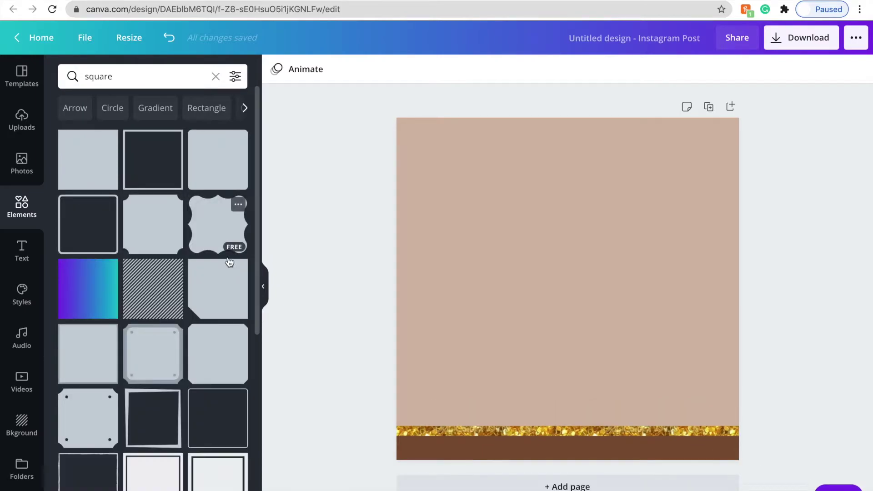
pyautogui.scroll(-3, 193, 314)
pyautogui.scroll(3, 193, 313)
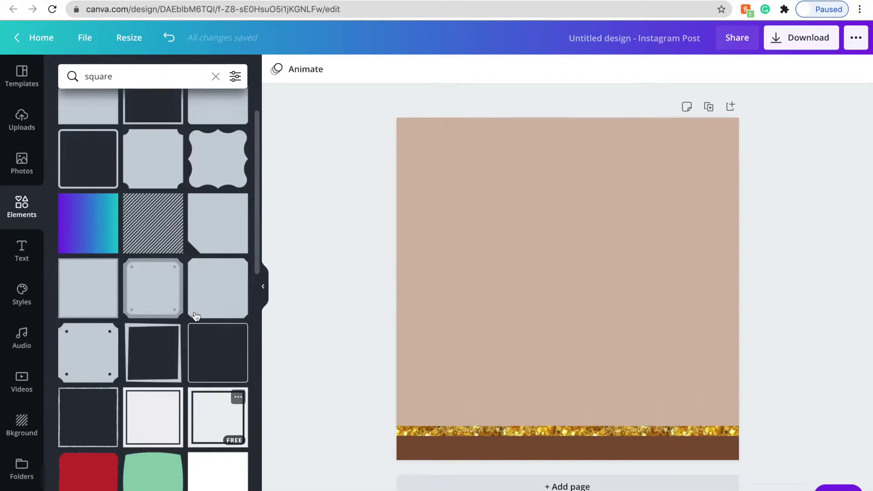
pyautogui.click(162, 165)
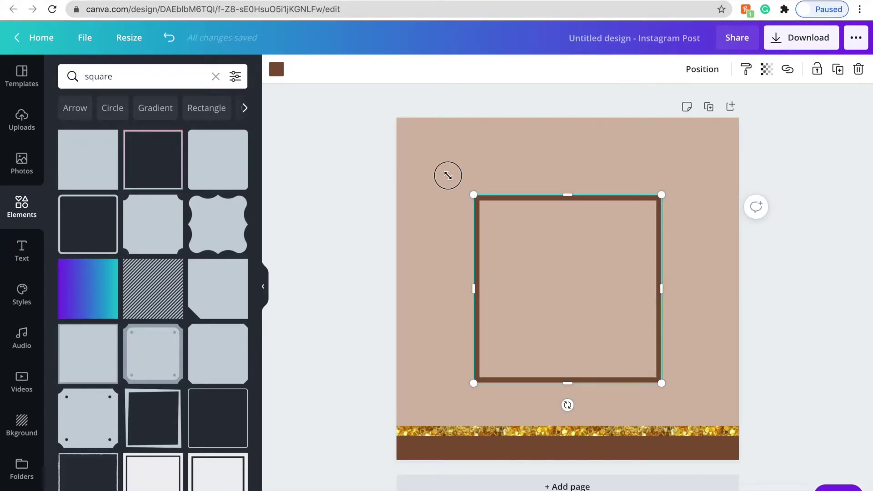
pyautogui.moveTo(449, 176); pyautogui.dragTo(409, 125)
pyautogui.moveTo(671, 388); pyautogui.dragTo(759, 436)
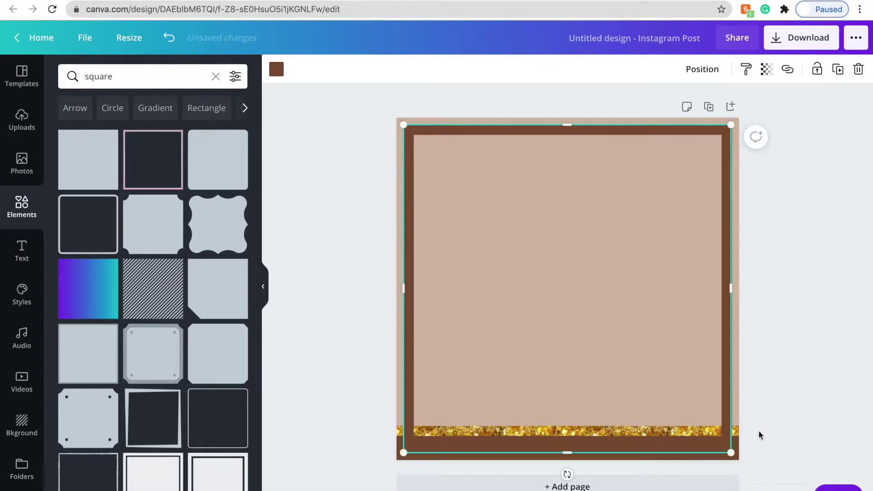
pyautogui.click(708, 76)
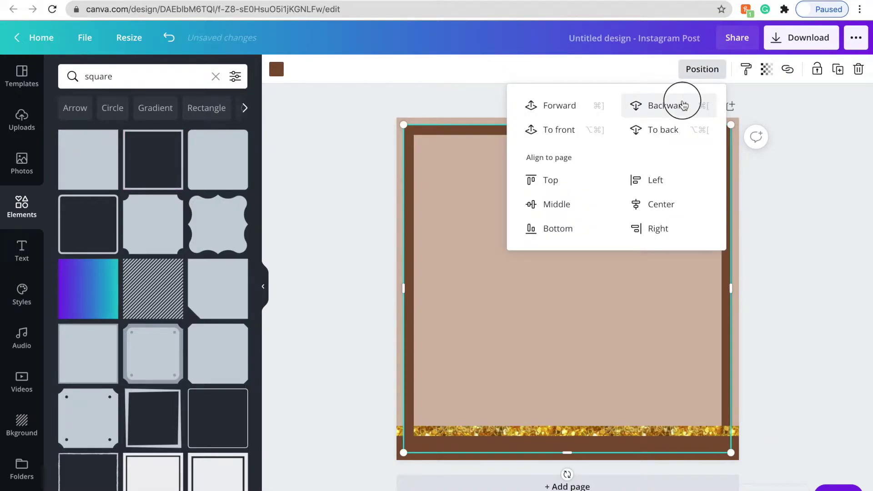
pyautogui.click(684, 105)
pyautogui.click(298, 191)
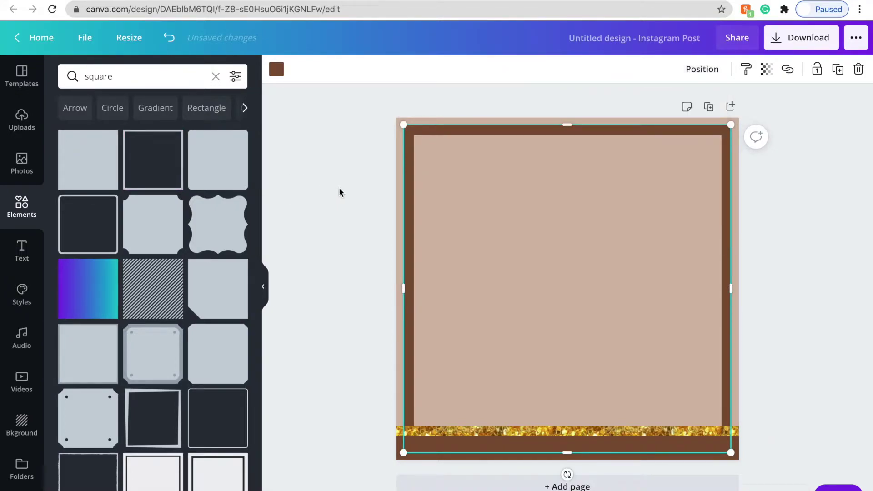
pyautogui.click(339, 189)
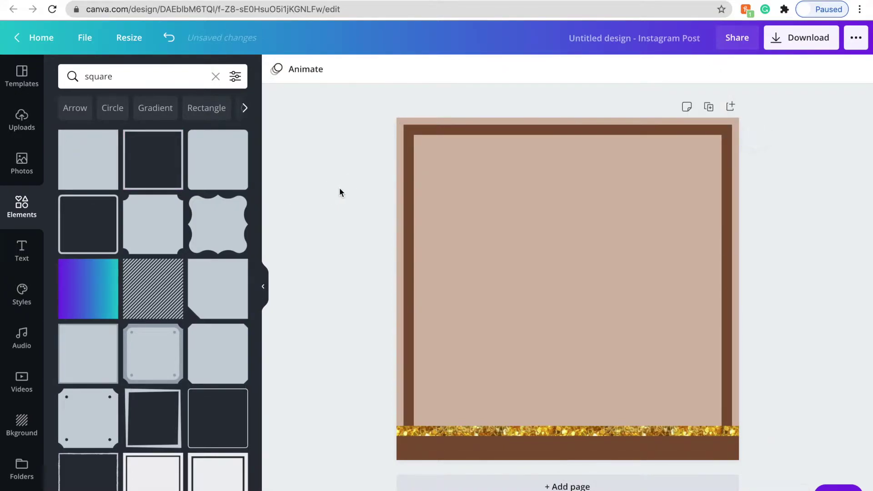
pyautogui.click(412, 240)
pyautogui.press('Delete')
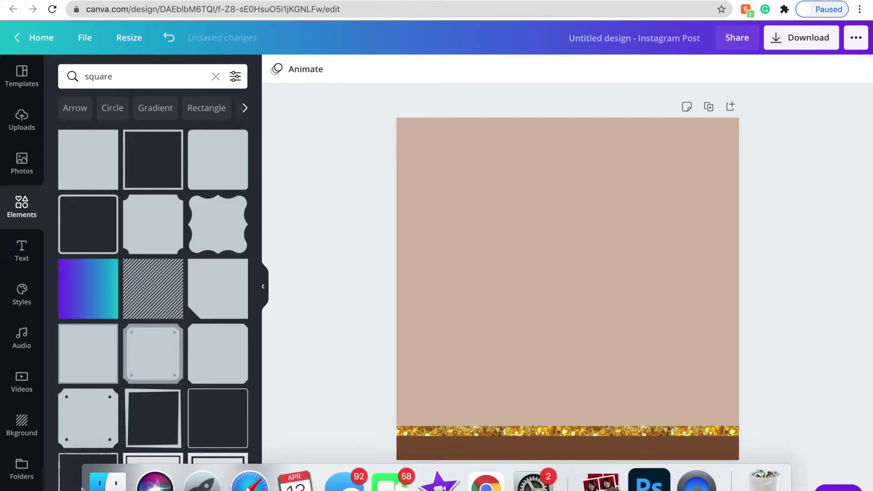
# Add a gold square frame, enlarge it over the page and adjust its crop
pyautogui.scroll(-5, 77, 418)
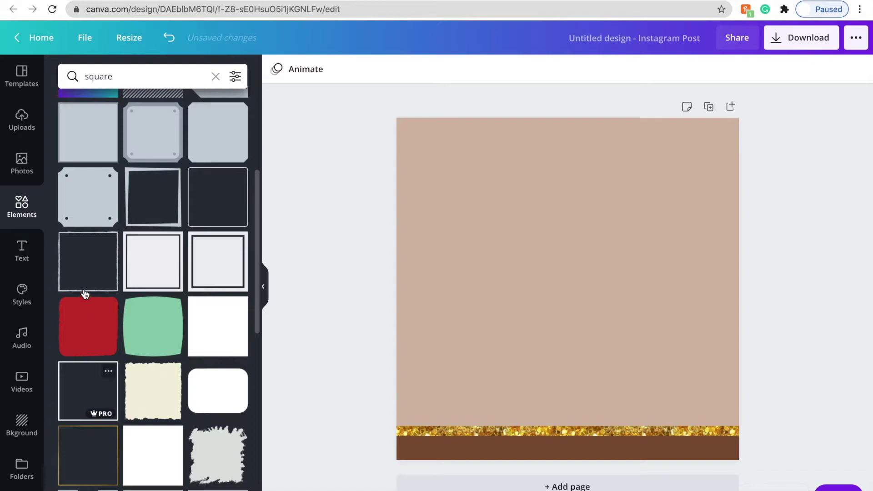
pyautogui.click(86, 442)
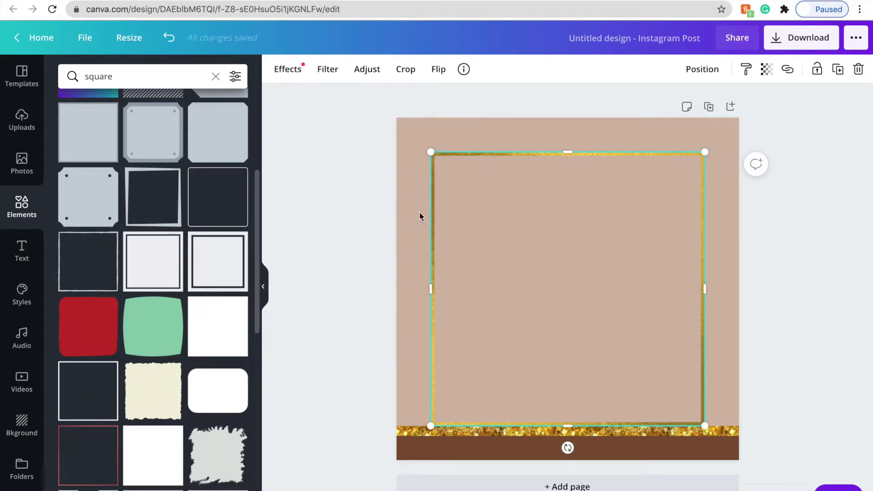
pyautogui.moveTo(416, 134); pyautogui.dragTo(405, 127)
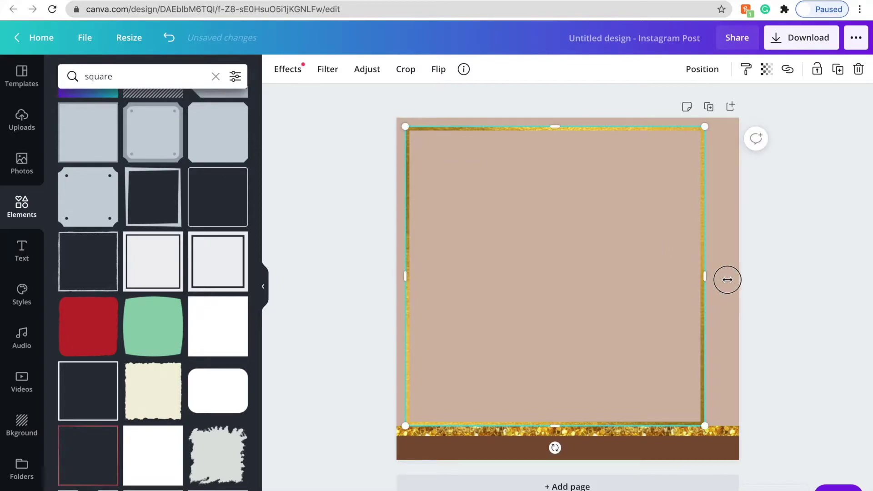
pyautogui.moveTo(728, 279); pyautogui.dragTo(729, 281)
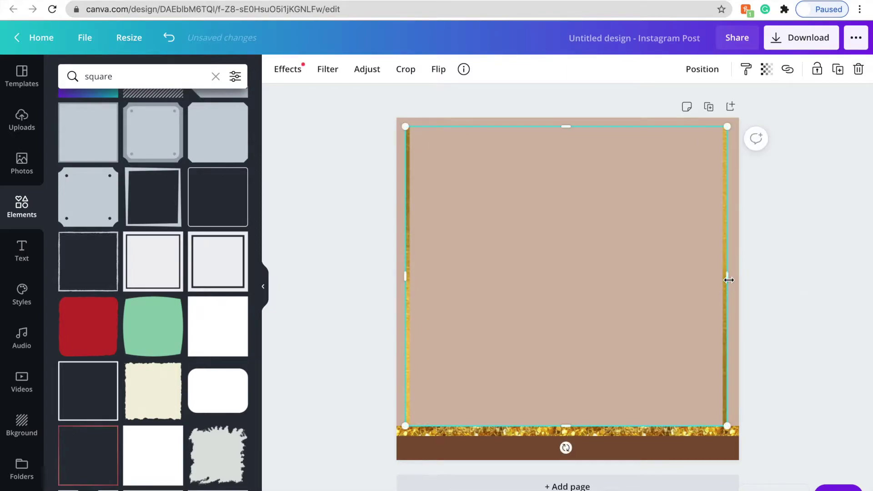
pyautogui.doubleClick(605, 336)
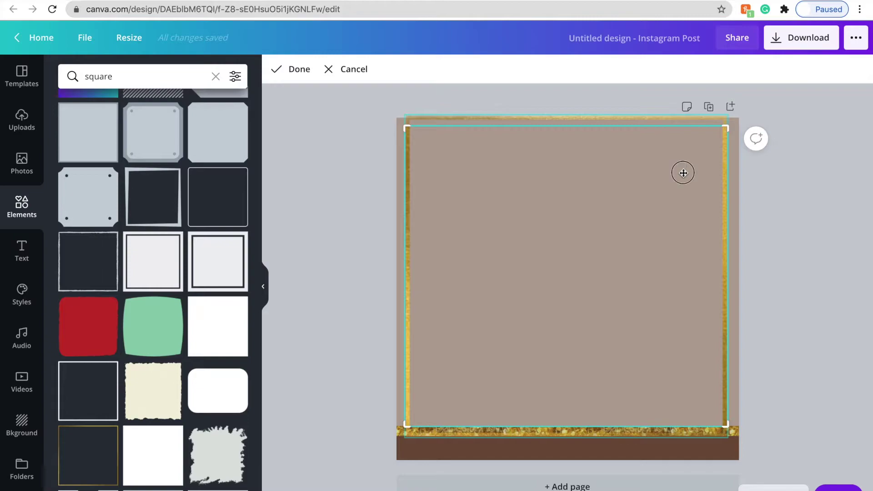
pyautogui.moveTo(684, 173); pyautogui.dragTo(685, 198)
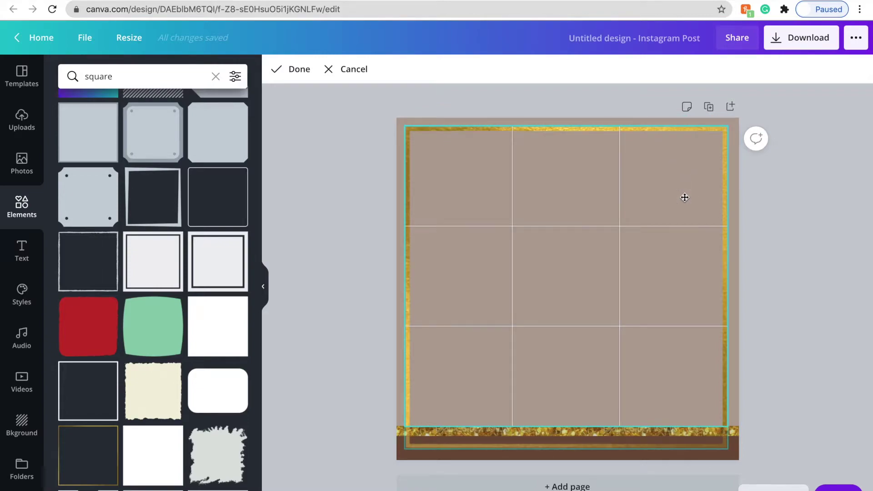
pyautogui.click(300, 70)
pyautogui.click(342, 176)
# Stretch the gold frame out to the page's right edge
pyautogui.scroll(-4, 196, 281)
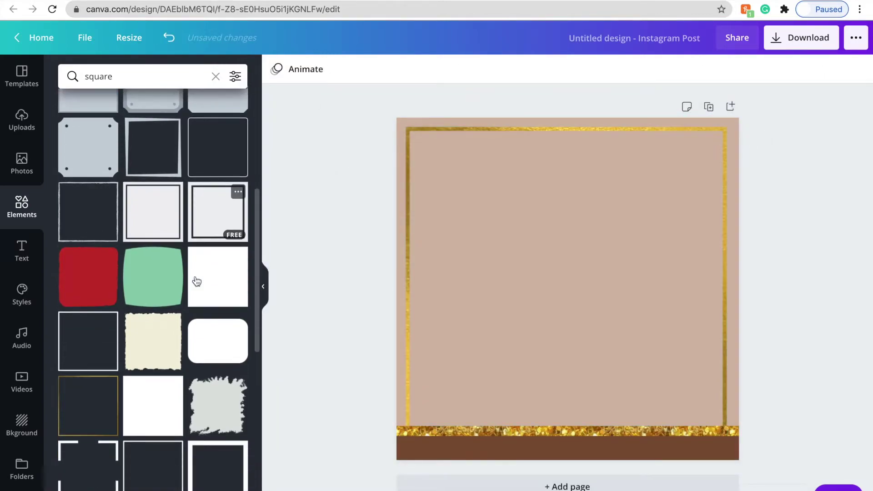
pyautogui.scroll(-3, 196, 294)
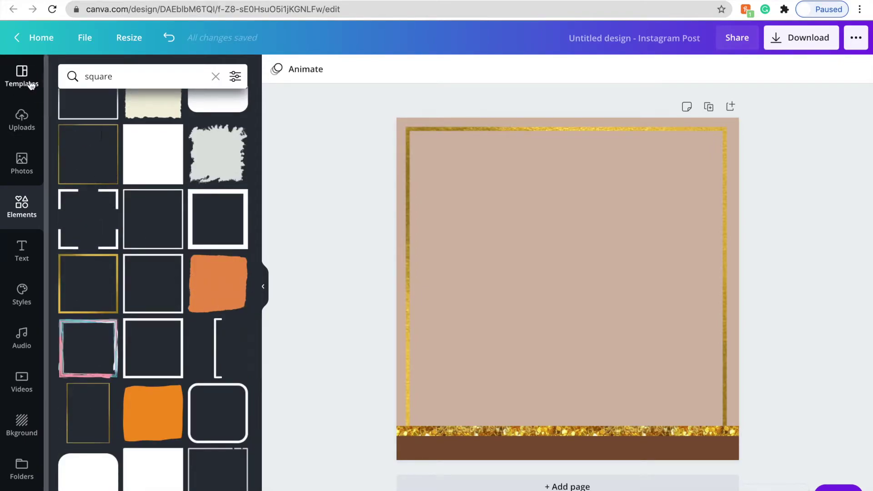
pyautogui.click(29, 84)
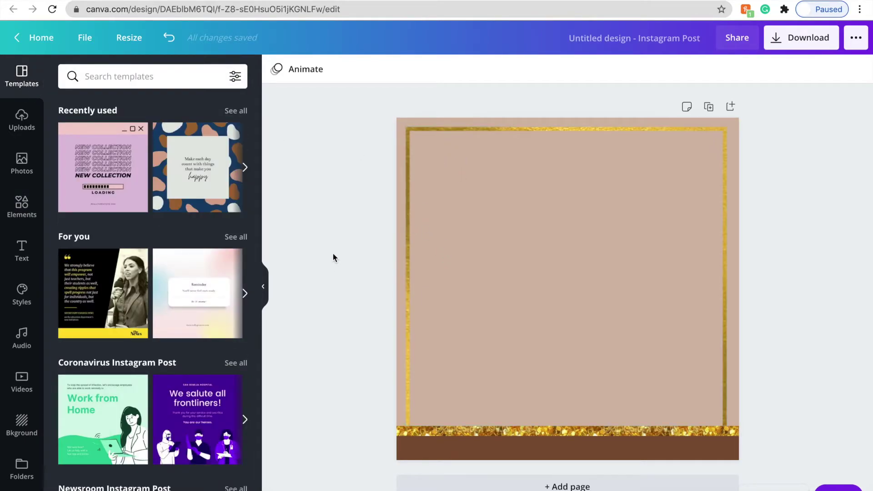
pyautogui.click(726, 209)
pyautogui.click(730, 273)
pyautogui.moveTo(736, 273); pyautogui.dragTo(736, 275)
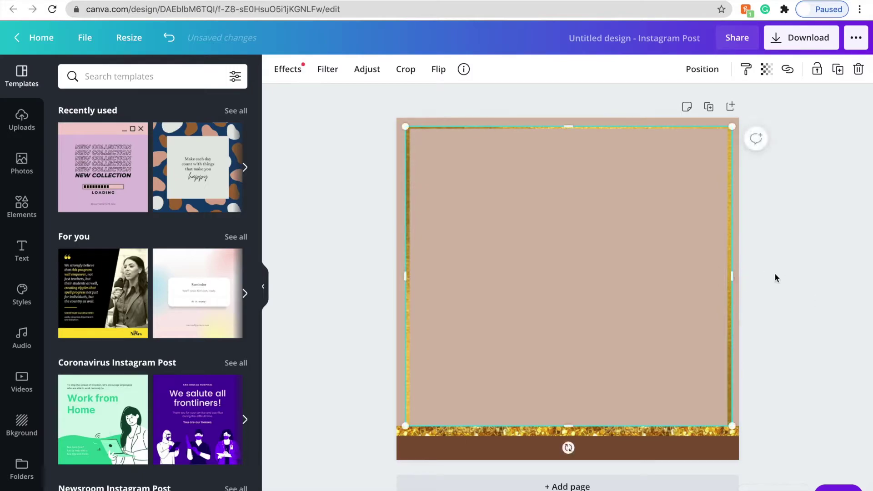
pyautogui.click(750, 262)
pyautogui.hotkey('ctrl', 'Left')
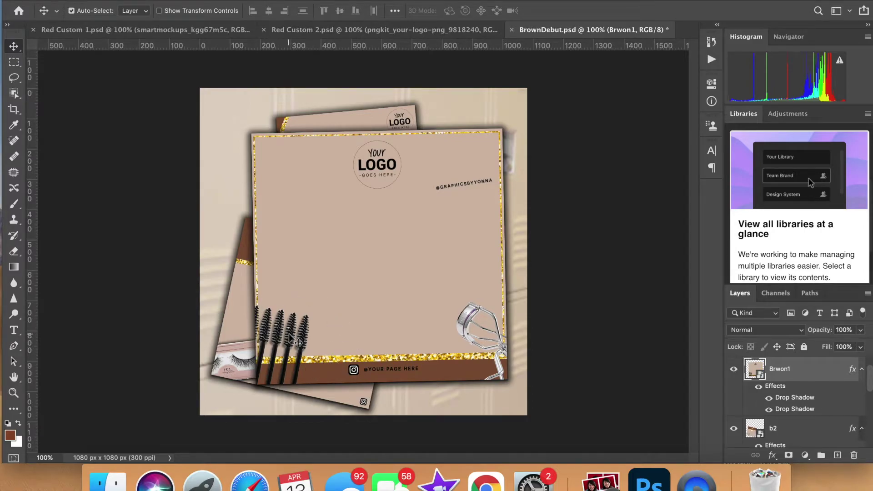
# Return to the gold glitter image results and enter the new search 'eyebrow brush png'
pyautogui.hotkey('ctrl', 'Right')
pyautogui.hotkey('ctrl', 'Tab')
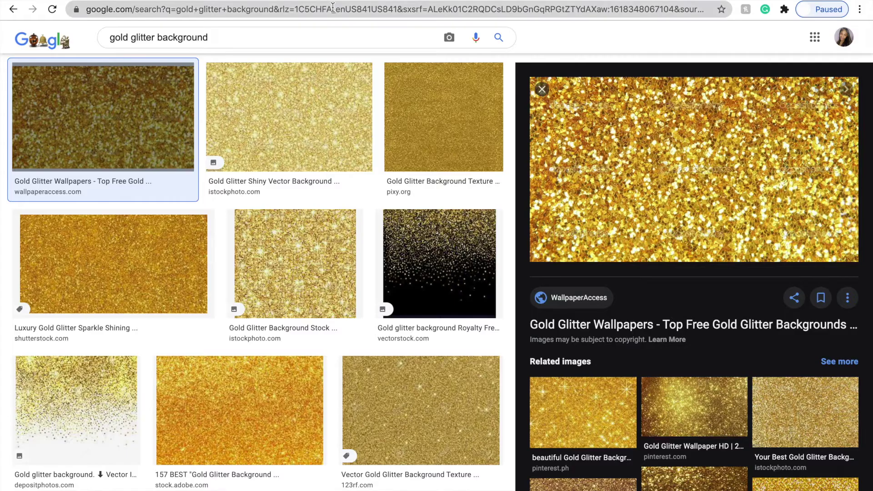
pyautogui.click(332, 8)
pyautogui.write('ma')
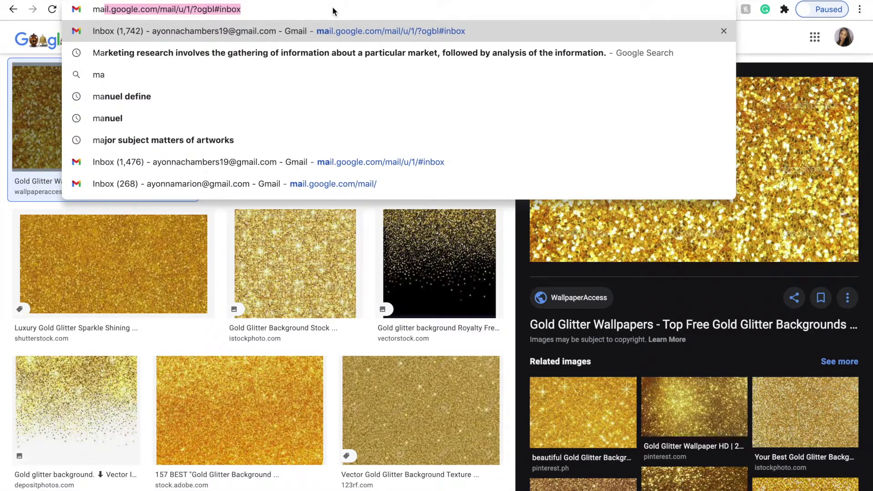
pyautogui.press('BackSpace')
pyautogui.press('BackSpace')
pyautogui.write('eyebr')
pyautogui.press('BackSpace')
pyautogui.press('BackSpace')
pyautogui.press('BackSpace')
pyautogui.press('BackSpace')
pyautogui.press('BackSpace')
pyautogui.press('BackSpace')
pyautogui.write('eyeb')
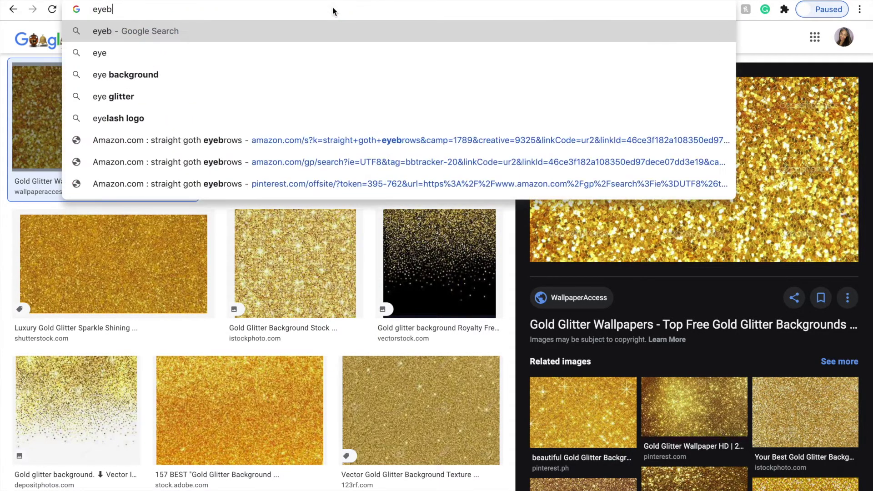
pyautogui.write('row brush')
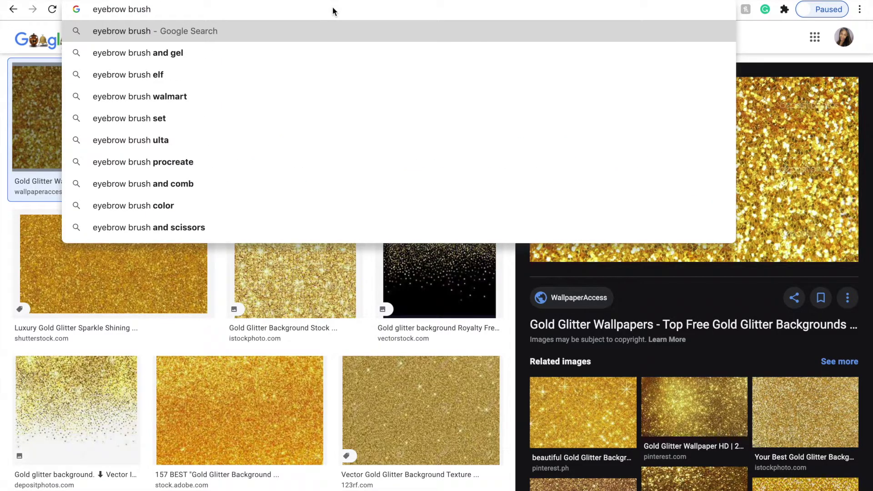
pyautogui.write(' png')
# Run the 'eyebrow brush png' search in Google Images and scroll down through the results
pyautogui.press('Return')
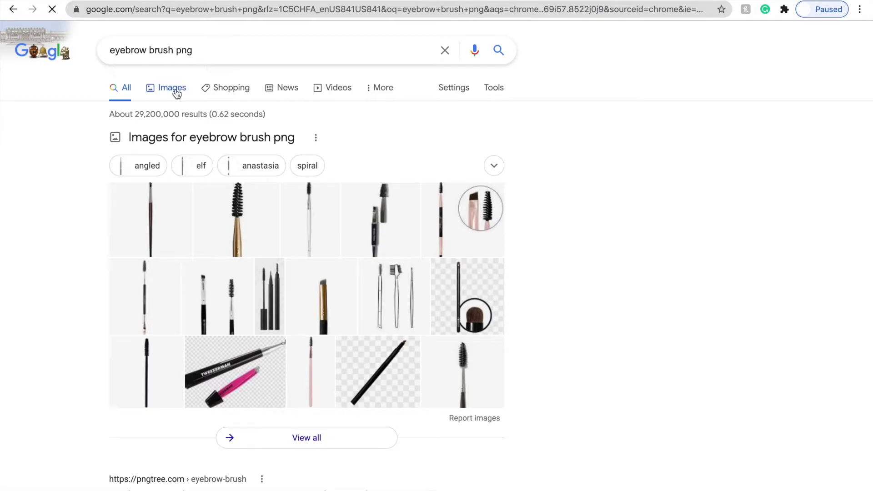
pyautogui.click(177, 92)
pyautogui.scroll(-6, 189, 242)
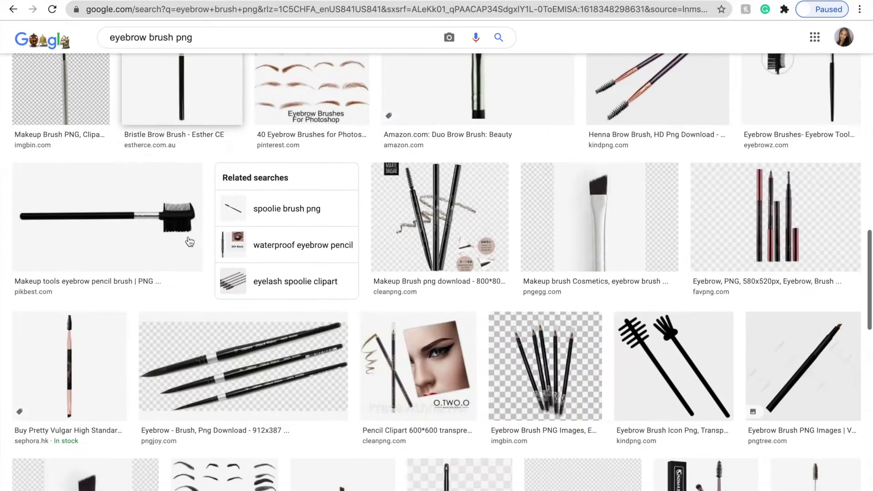
pyautogui.scroll(-1, 190, 241)
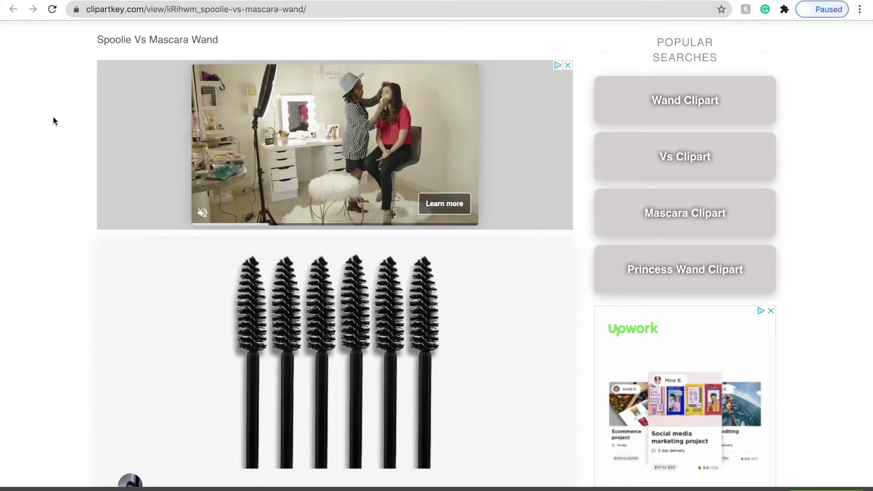
# Download the transparent spoolie vs mascara wand PNG from Clipartkey
pyautogui.scroll(1, 75, 45)
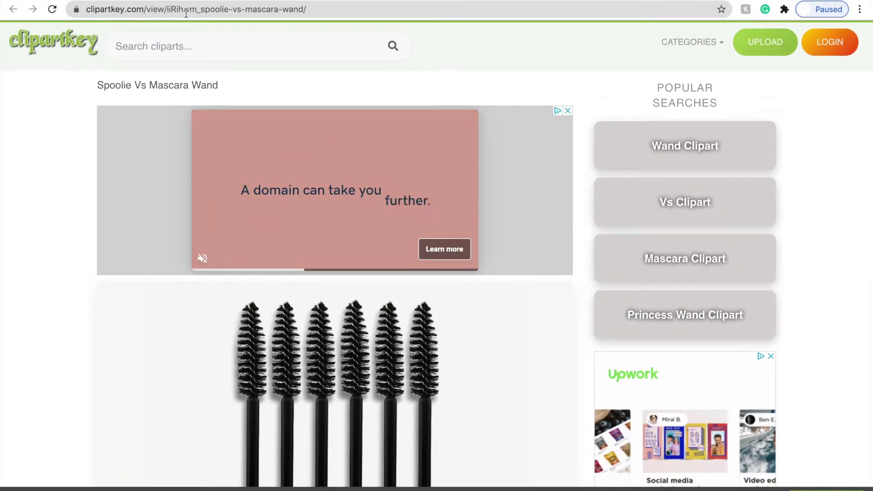
pyautogui.scroll(-4, 304, 26)
pyautogui.scroll(-9, 303, 26)
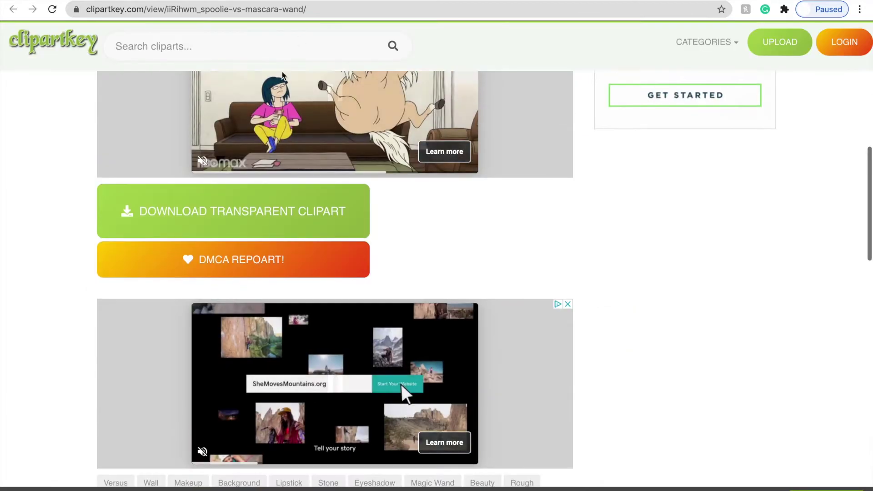
pyautogui.click(254, 226)
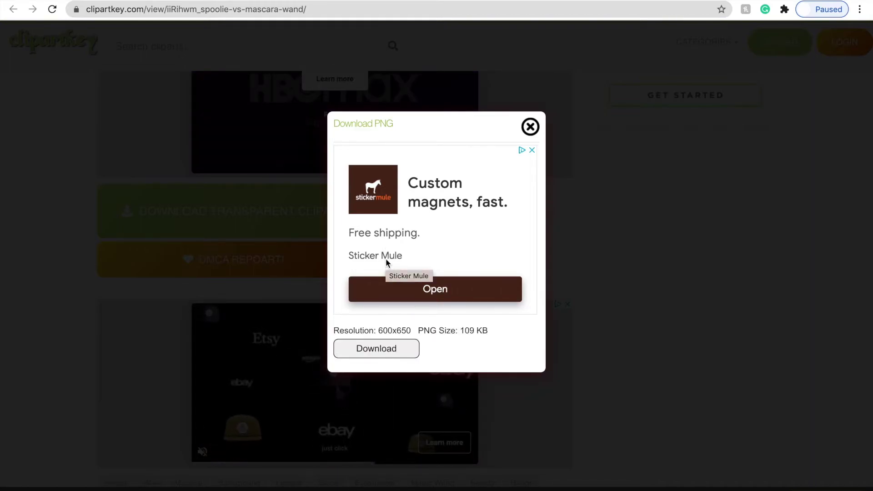
pyautogui.click(380, 353)
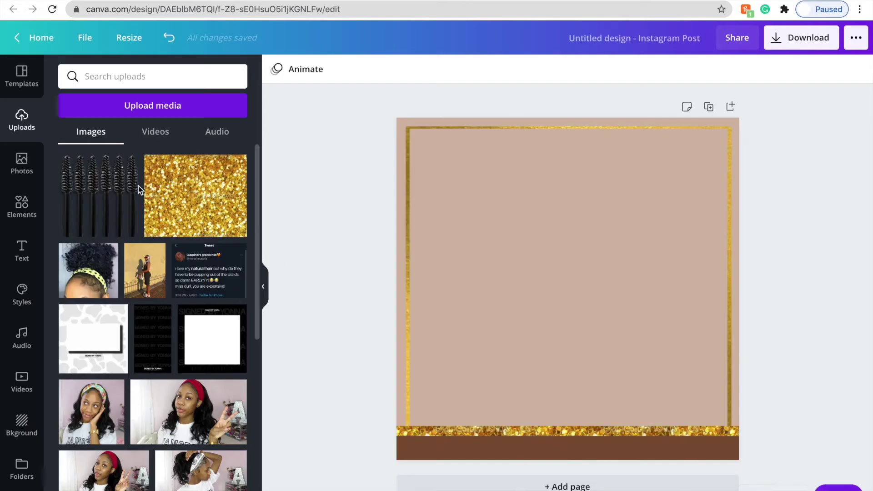
# Add the mascara wand image, shrink and tilt it, and place it in the lower-left corner
pyautogui.click(101, 190)
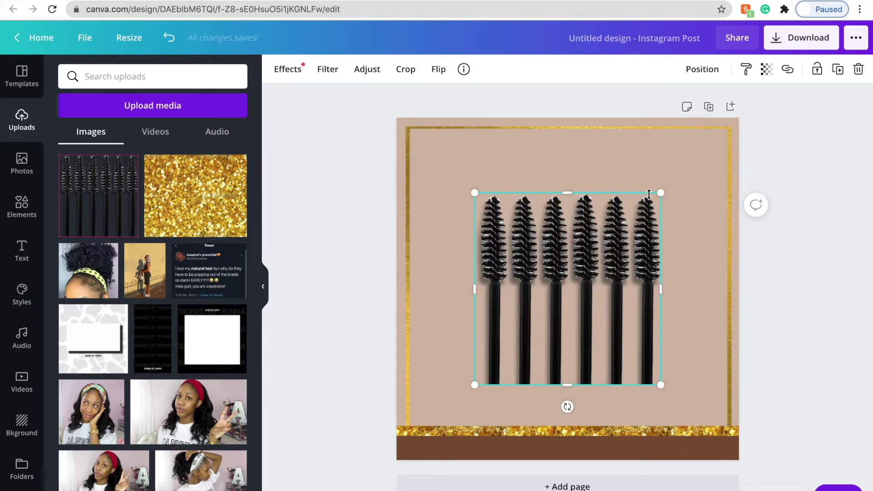
pyautogui.moveTo(660, 193); pyautogui.dragTo(456, 378)
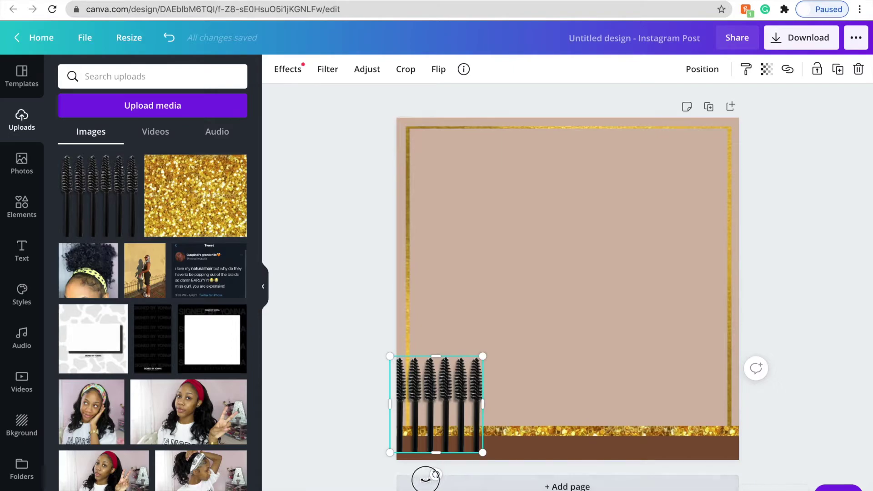
pyautogui.moveTo(436, 474); pyautogui.dragTo(424, 481)
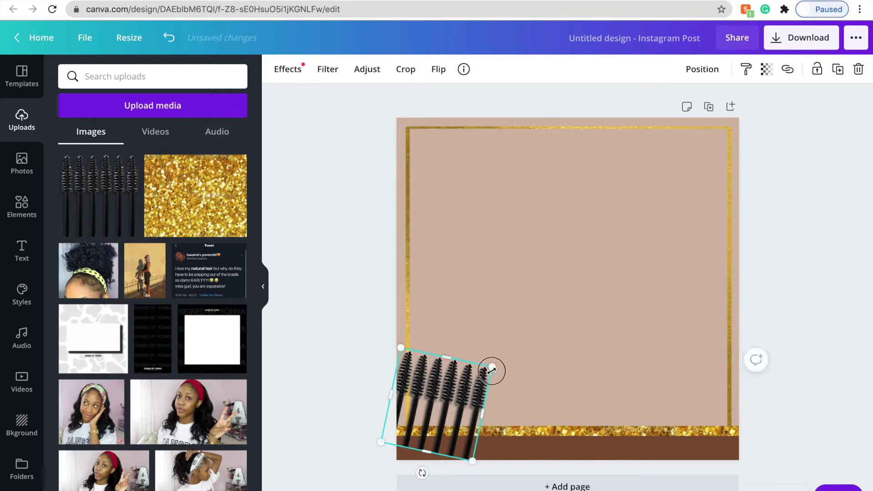
pyautogui.moveTo(516, 357); pyautogui.dragTo(517, 352)
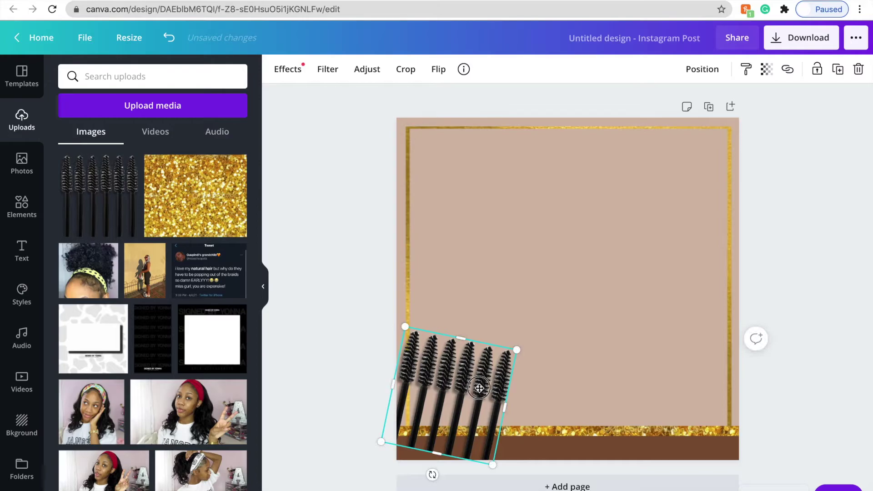
pyautogui.moveTo(479, 388); pyautogui.dragTo(468, 409)
pyautogui.click(356, 322)
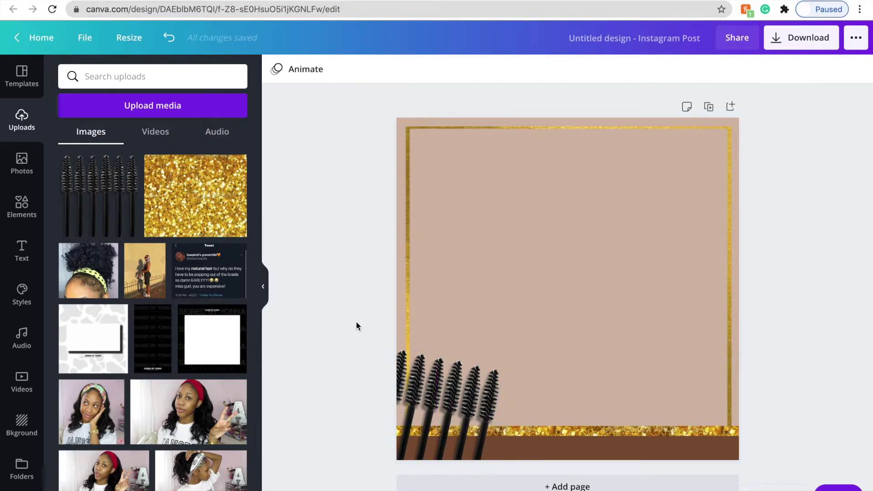
# Check the Photoshop reference, then show Google Images results for 'eyelash curler png'
pyautogui.hotkey('ctrl', 'Left')
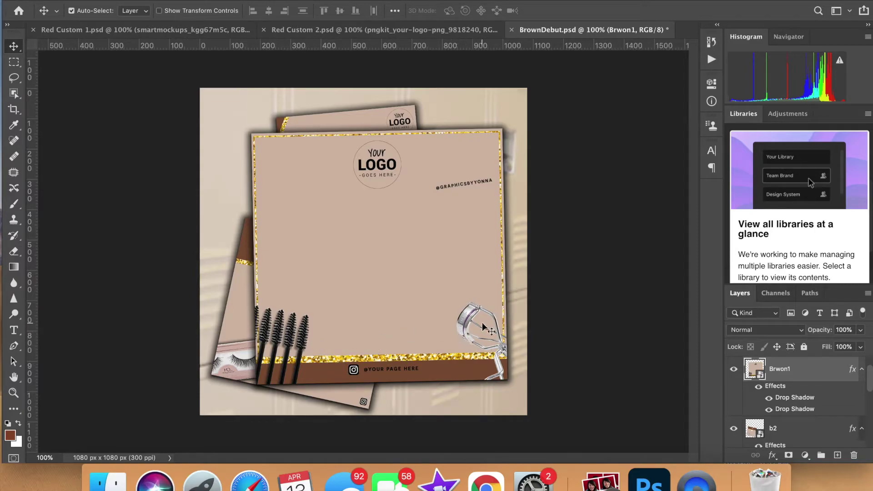
pyautogui.hotkey('ctrl', 'Right')
pyautogui.hotkey('ctrl', 'Right')
pyautogui.click(176, 91)
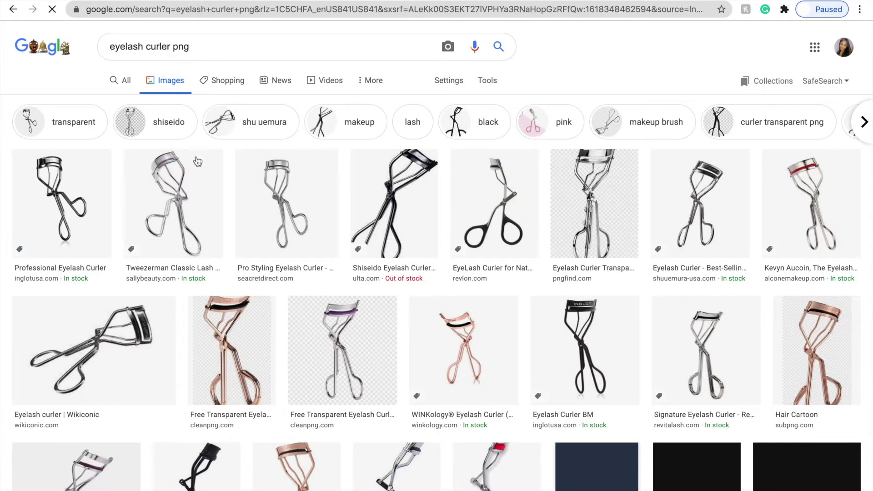
# Preview the Pro Styling Eyelash Curler image and compare it with the Photoshop reference design
pyautogui.click(260, 196)
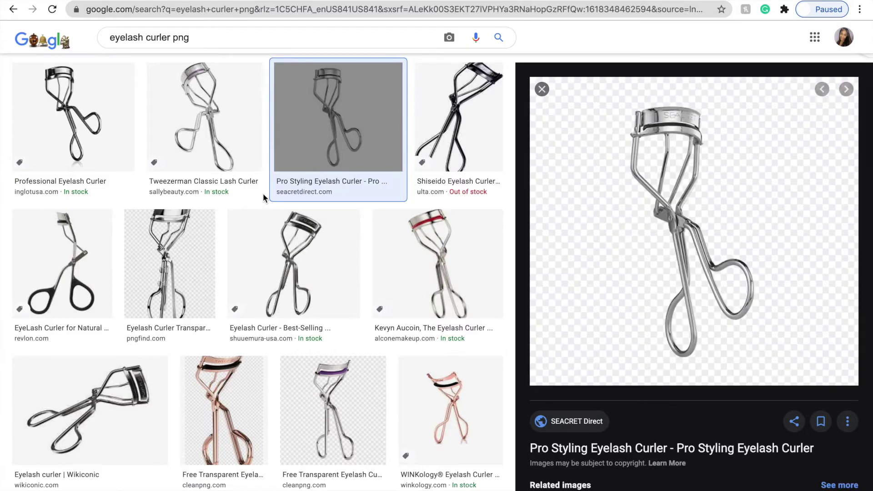
pyautogui.hotkey('ctrl', 'Left')
pyautogui.hotkey('ctrl', 'Right')
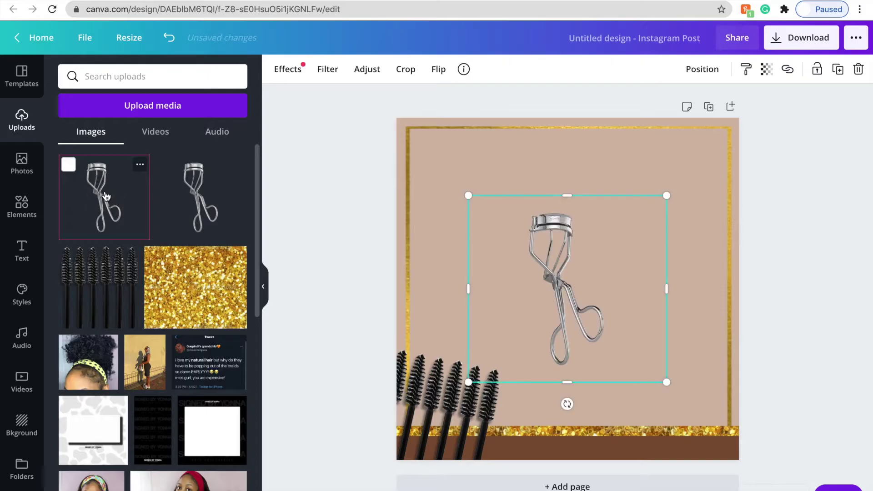
# Move the eyelash curler bottom-right, tilt it to -10° and enlarge it, undoing an accidental delete
pyautogui.moveTo(559, 265); pyautogui.dragTo(718, 403)
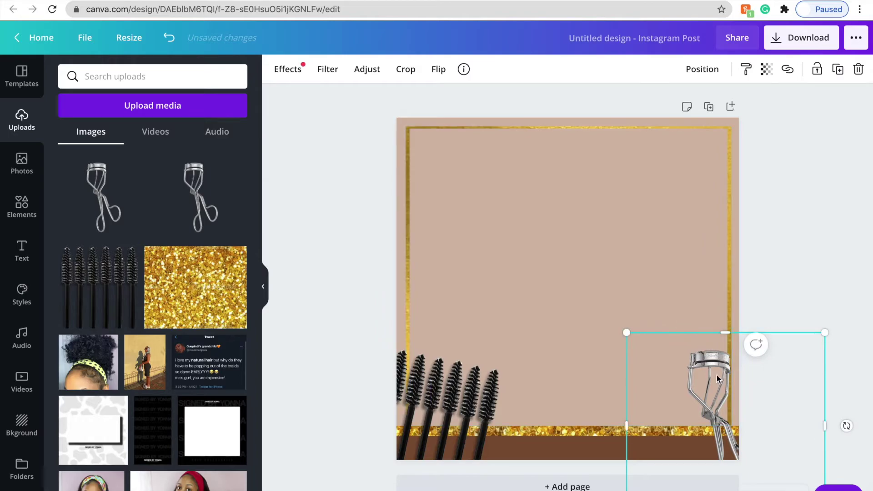
pyautogui.moveTo(847, 427); pyautogui.dragTo(843, 408)
pyautogui.moveTo(691, 385); pyautogui.dragTo(691, 385)
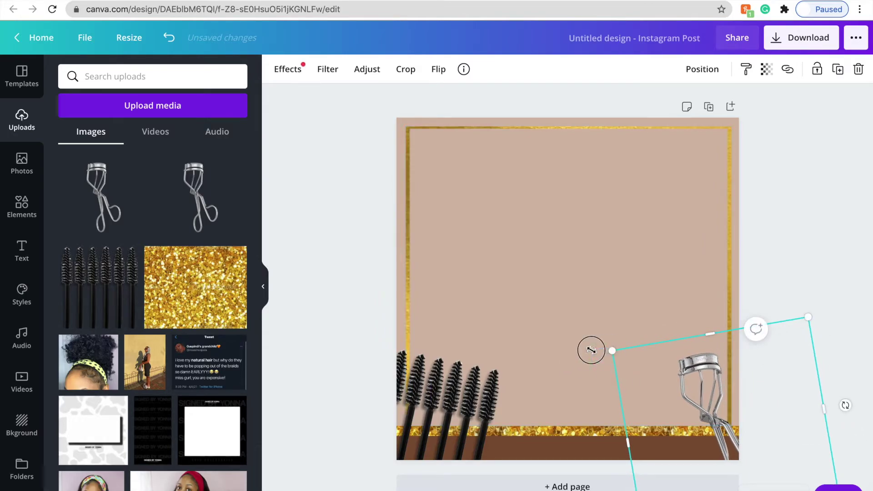
pyautogui.moveTo(591, 350); pyautogui.dragTo(560, 330)
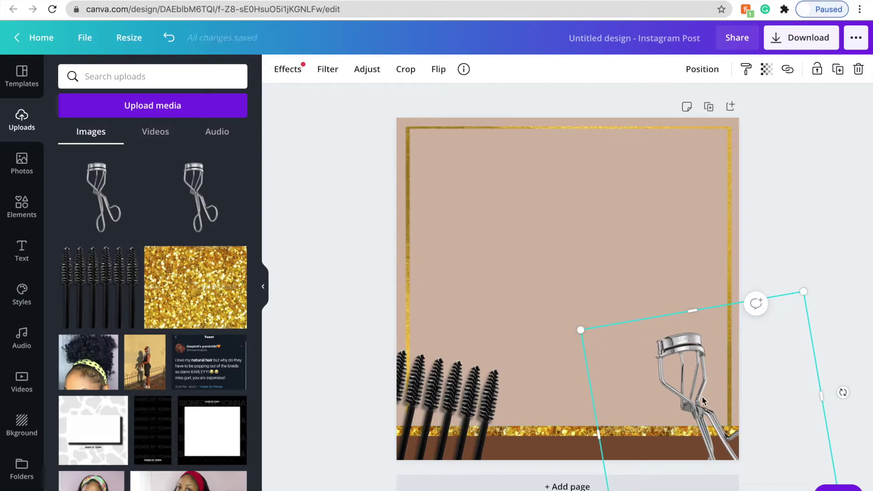
pyautogui.press('BackSpace')
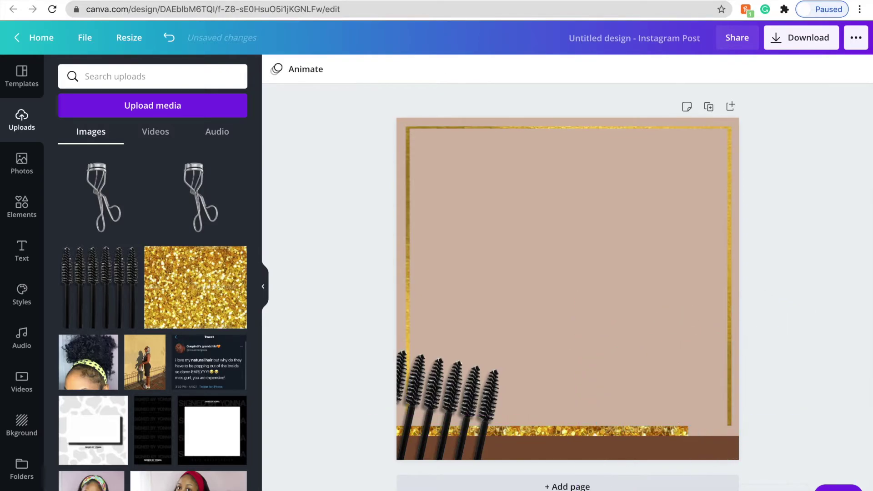
pyautogui.moveTo(210, 26)
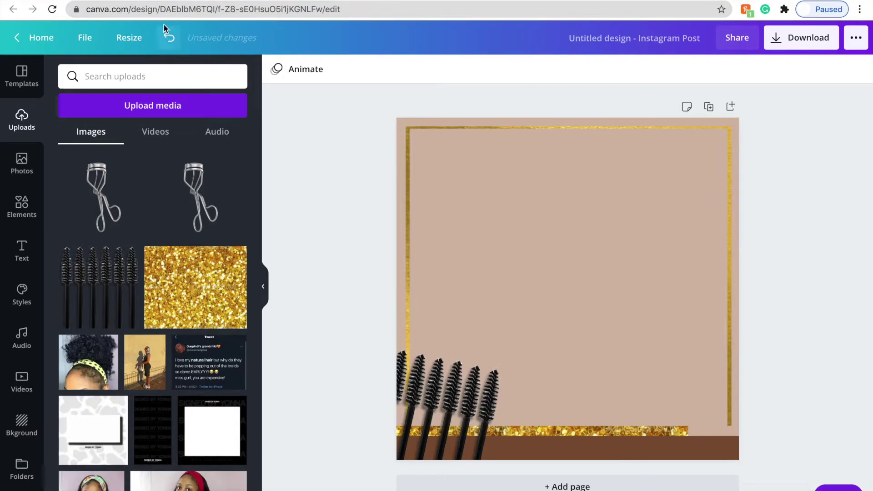
pyautogui.click(168, 38)
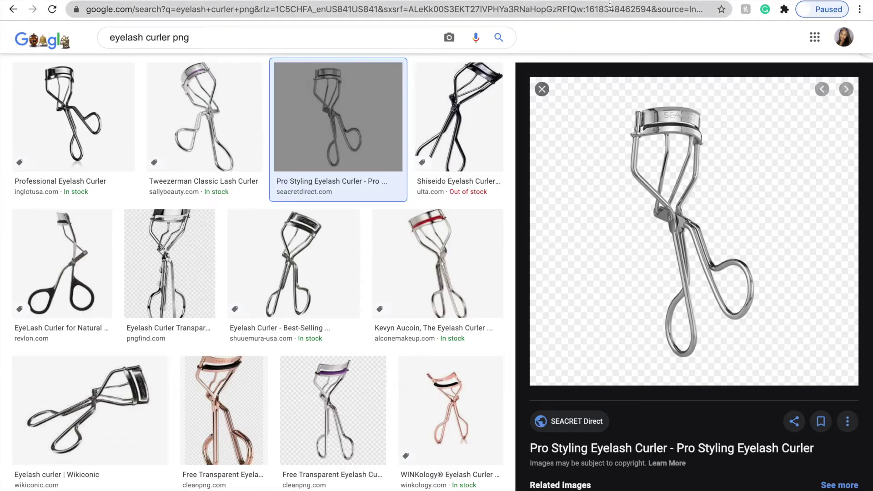
# Search Google Images for 'instagram png logo black' and preview the Freebie Supply logo
pyautogui.click(610, 4)
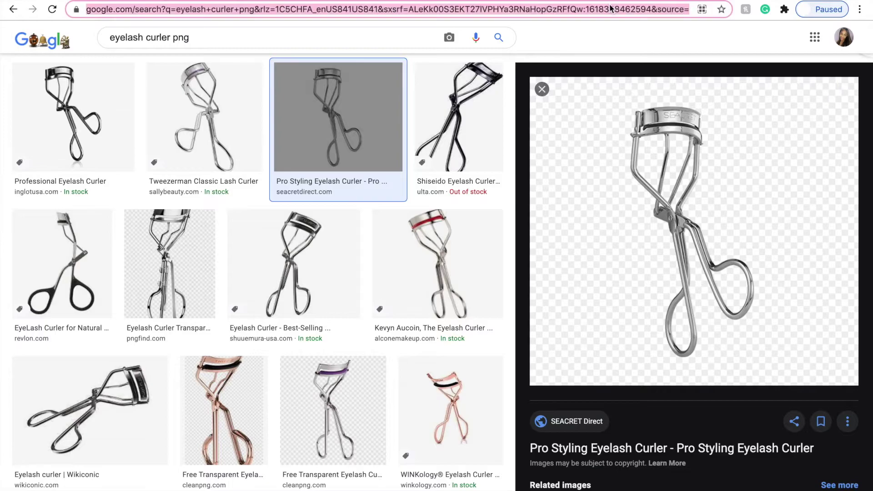
pyautogui.write('instagram png logo black')
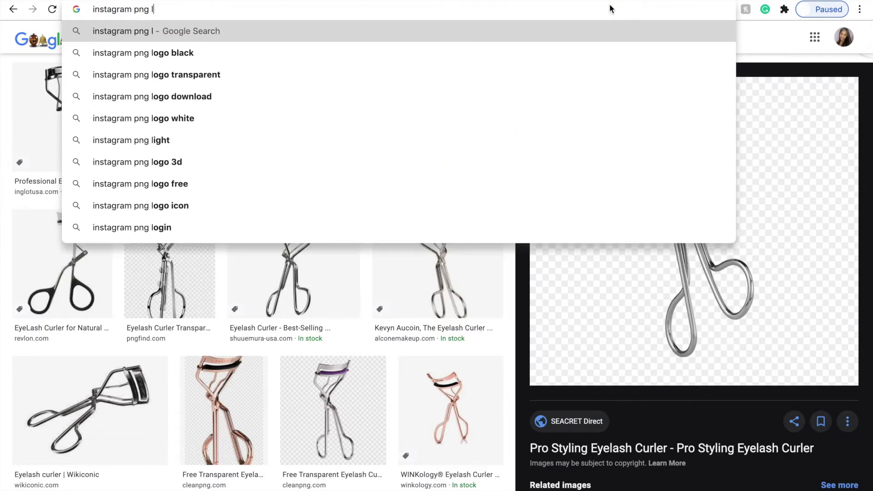
pyautogui.press('Return')
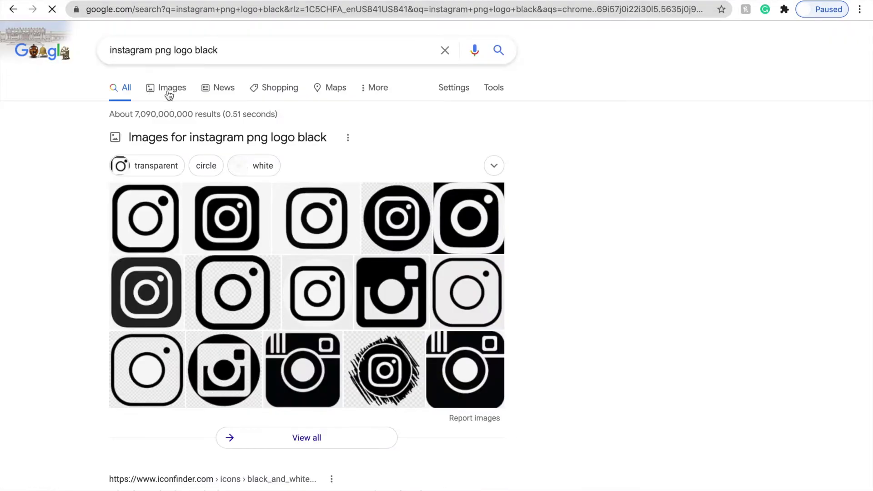
pyautogui.click(169, 91)
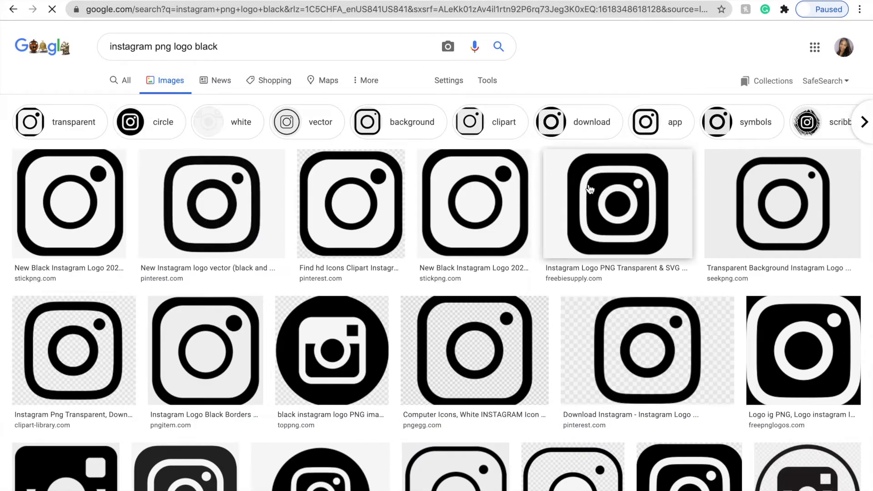
pyautogui.click(590, 189)
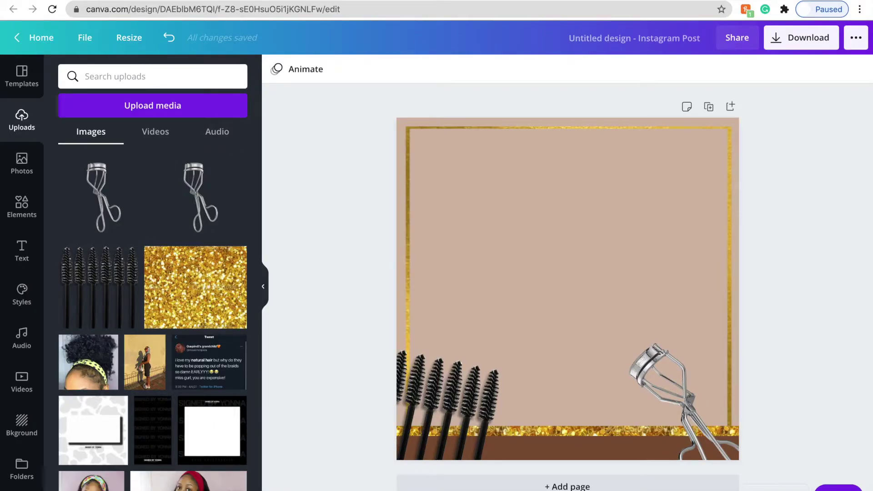
# Paste the Instagram logo, shrink it and move it onto the bottom brown strip
pyautogui.hotkey('ctrl', 'v')
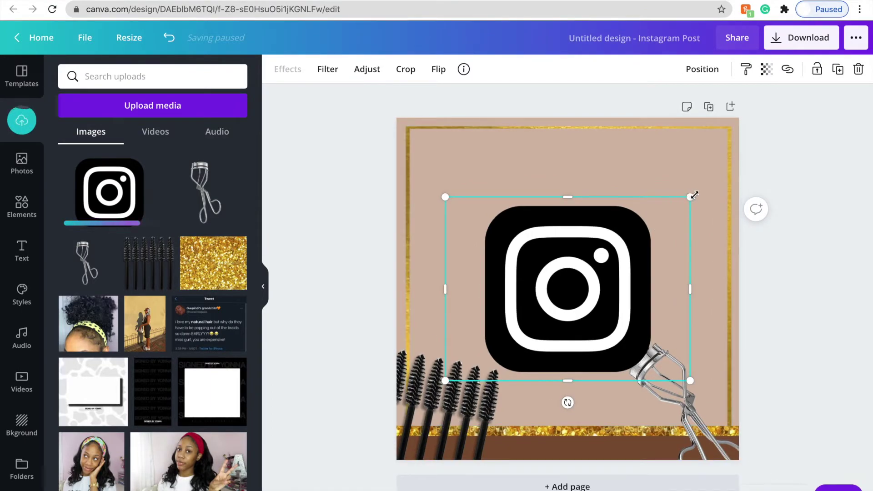
pyautogui.moveTo(691, 197); pyautogui.dragTo(468, 363)
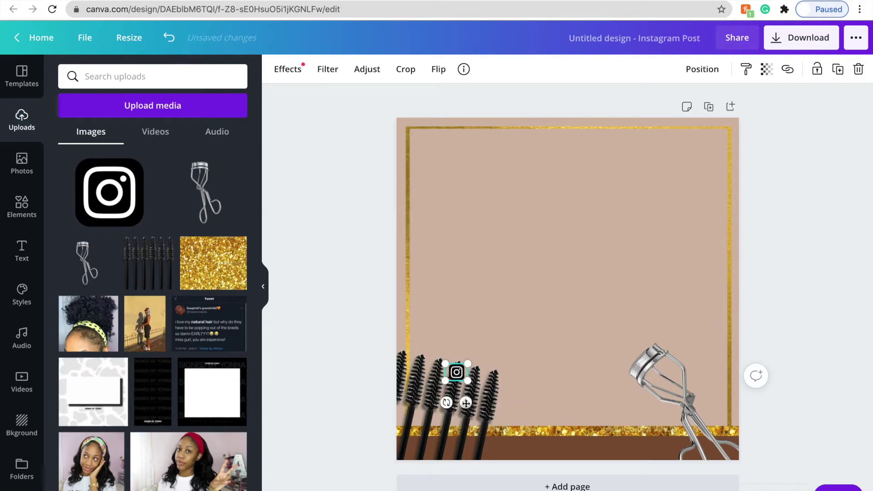
pyautogui.moveTo(466, 403); pyautogui.dragTo(533, 457)
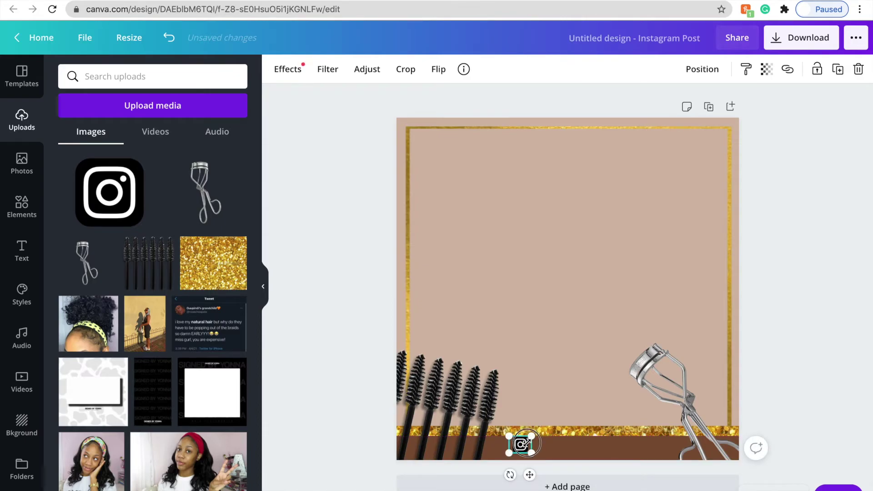
pyautogui.click(22, 251)
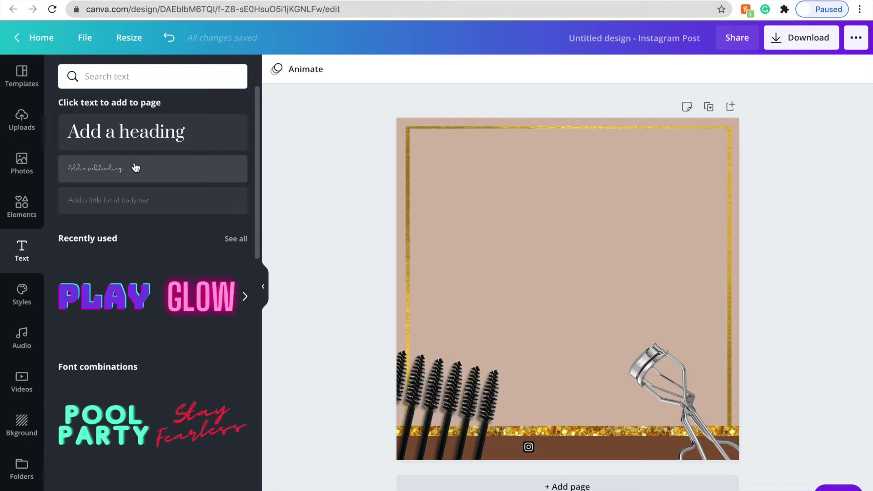
# Add a Now Bold heading with the Instagram handle and shrink it to size 17 near the icon
pyautogui.click(134, 145)
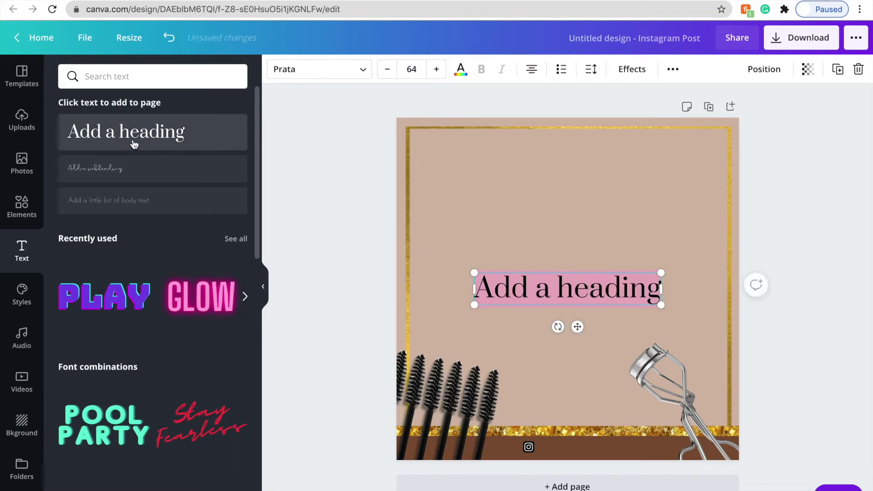
pyautogui.click(335, 73)
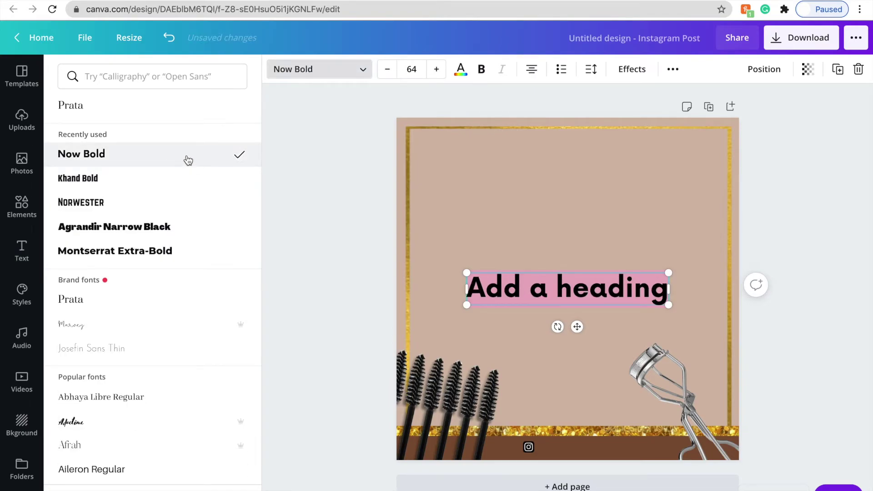
pyautogui.write('@')
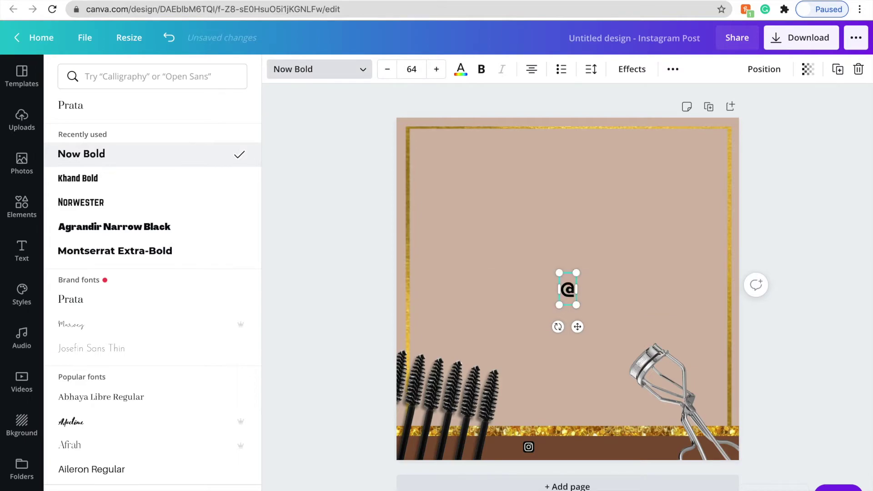
pyautogui.write('lashbea')
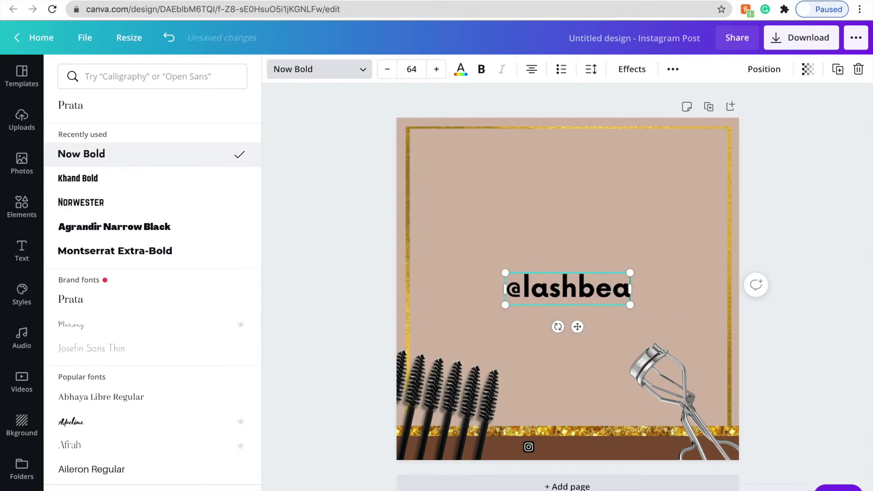
pyautogui.write('uty')
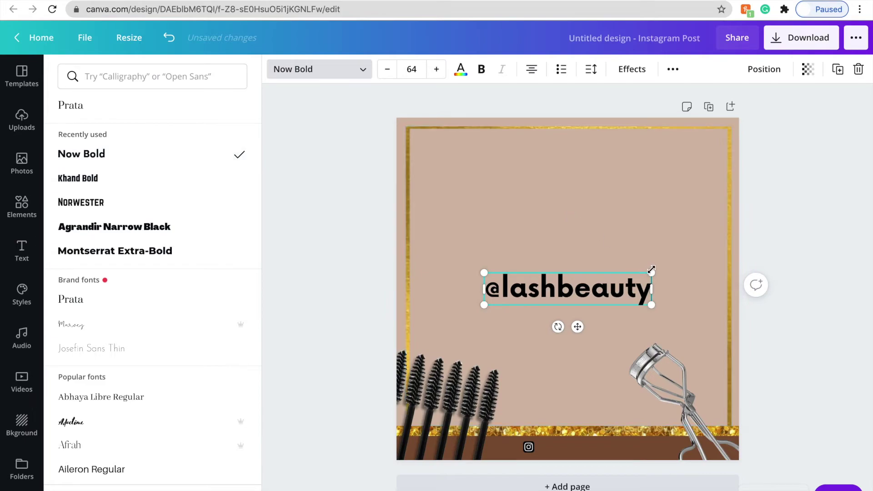
pyautogui.moveTo(623, 281); pyautogui.dragTo(587, 471)
# Turn the handle text white and nudge the Instagram icon flush against it on the strip
pyautogui.click(529, 447)
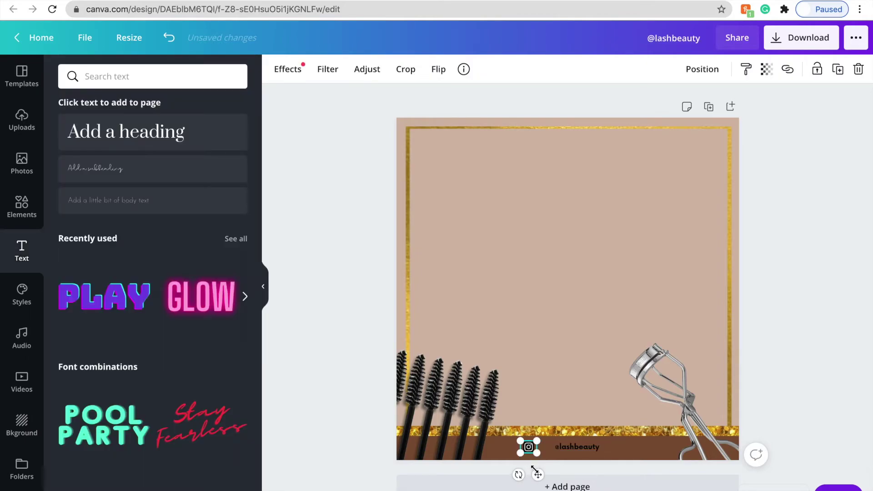
pyautogui.moveTo(550, 476); pyautogui.dragTo(570, 457)
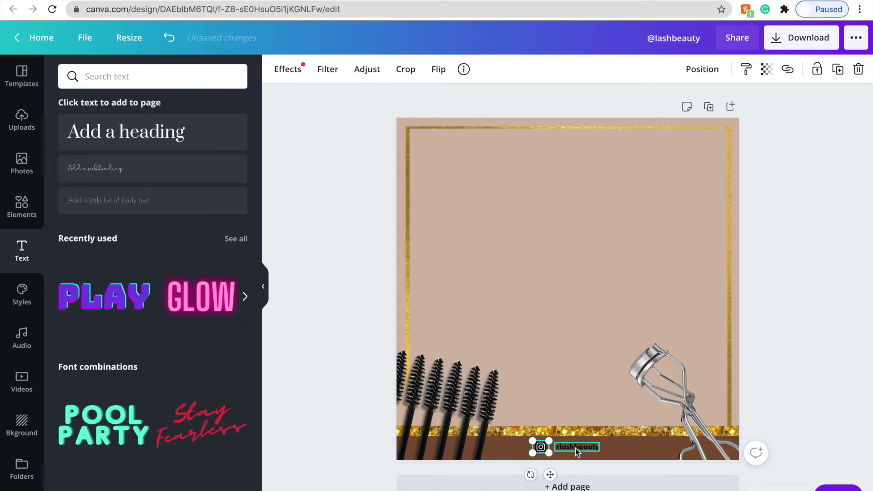
pyautogui.click(577, 448)
pyautogui.click(461, 70)
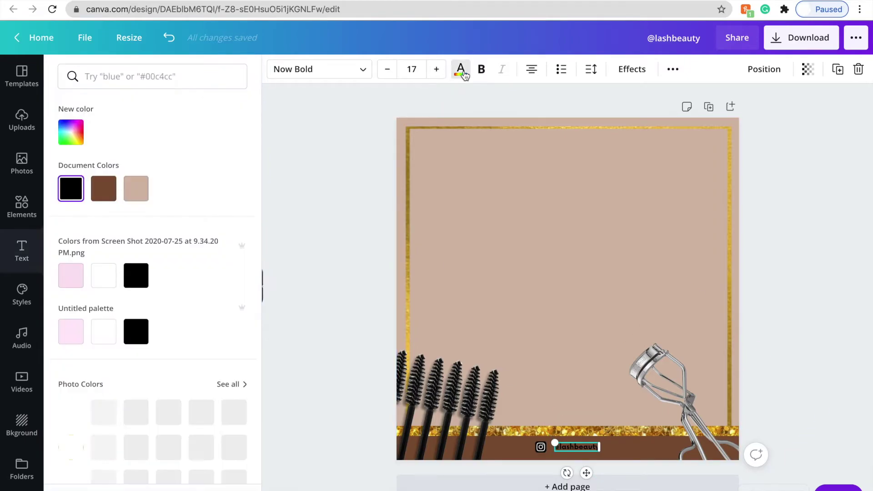
pyautogui.click(108, 274)
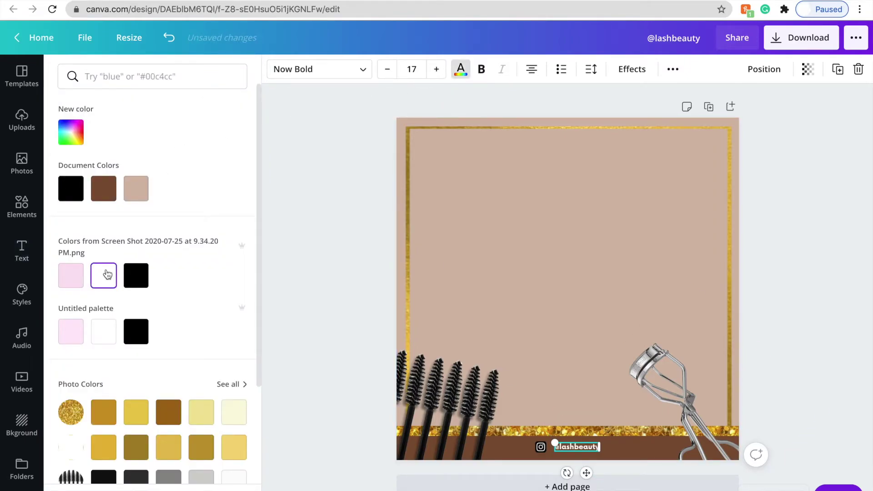
pyautogui.click(305, 266)
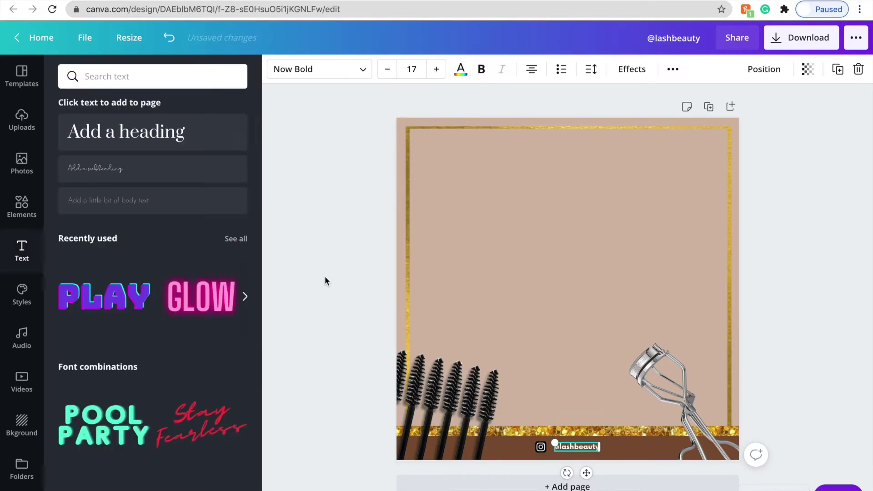
pyautogui.click(542, 450)
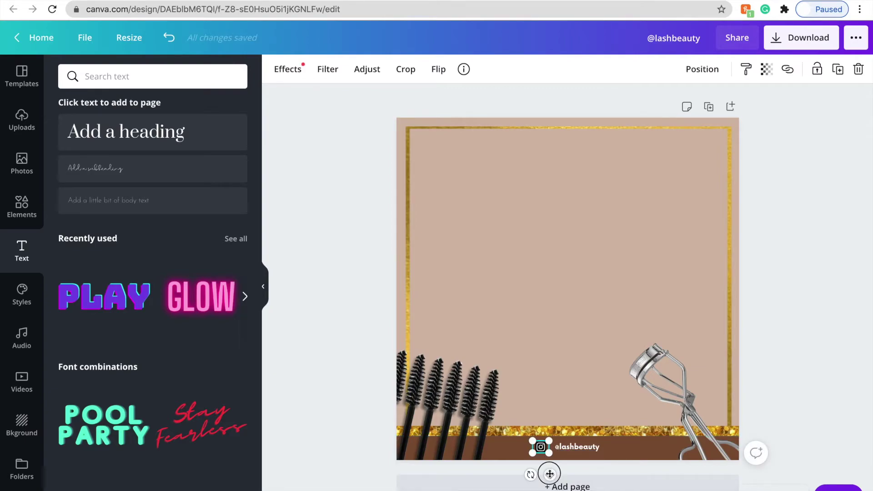
pyautogui.moveTo(553, 474); pyautogui.dragTo(555, 474)
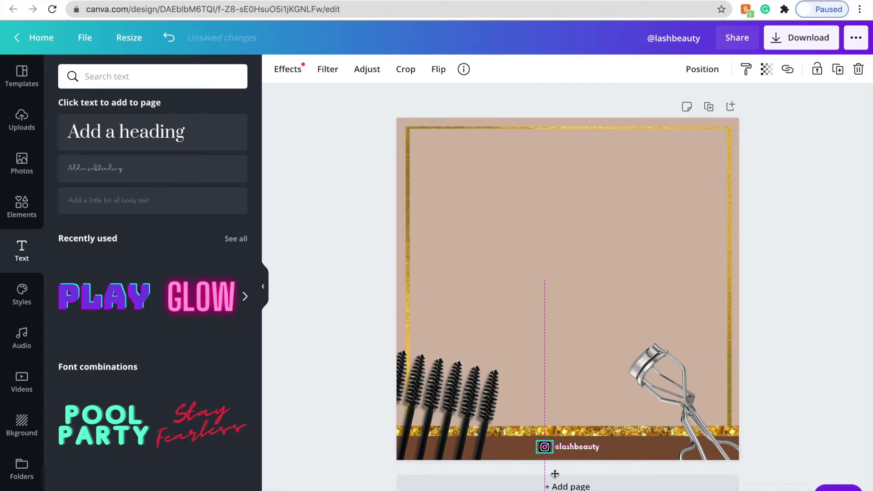
pyautogui.click(815, 291)
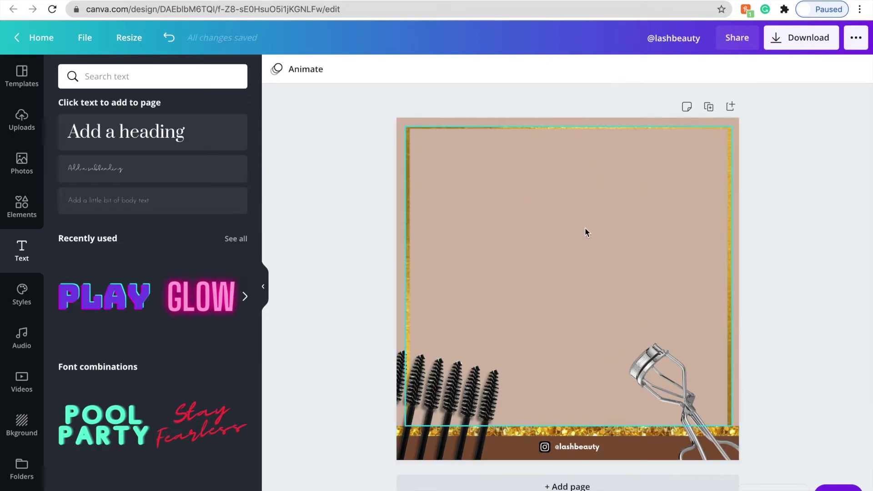
# Add a heading reading 'LOGO' and set it to the Now Bold font
pyautogui.click(105, 133)
pyautogui.write('LOGO')
pyautogui.click(358, 68)
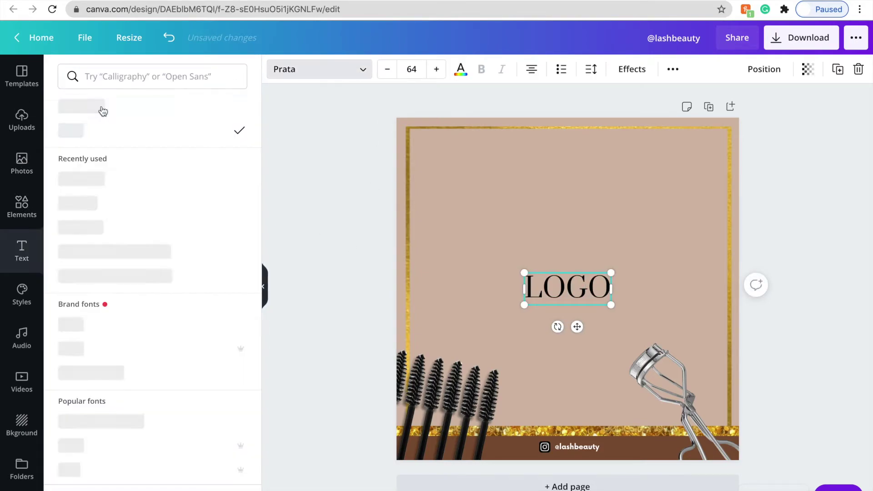
pyautogui.click(110, 181)
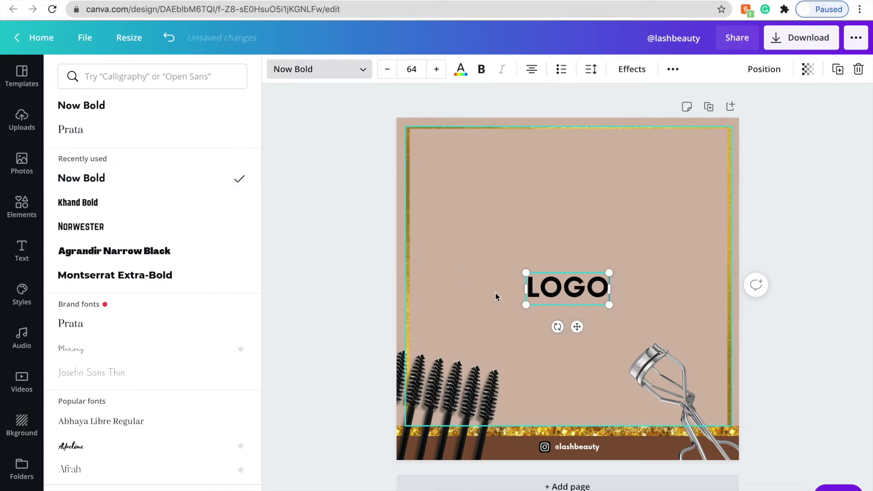
# Shrink the LOGO title to a smaller size, then add a new heading box for the headline
pyautogui.moveTo(527, 304); pyautogui.dragTo(573, 178)
pyautogui.click(346, 168)
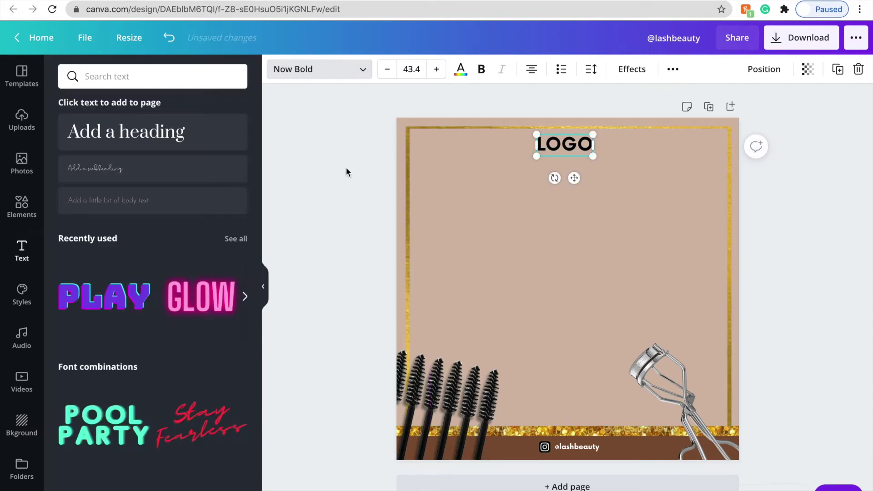
pyautogui.click(356, 169)
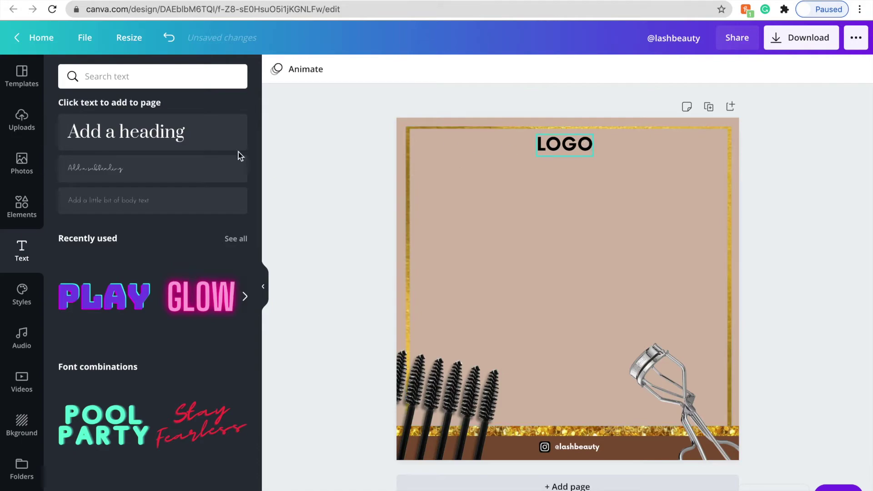
pyautogui.click(199, 145)
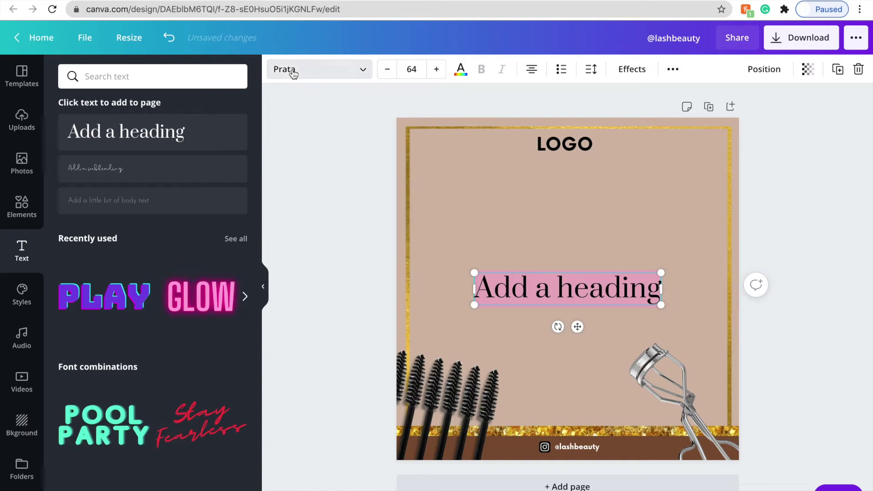
# Set the new heading to the Advetime brush-script font and type 'Lash'
pyautogui.click(294, 73)
pyautogui.scroll(-3, 185, 266)
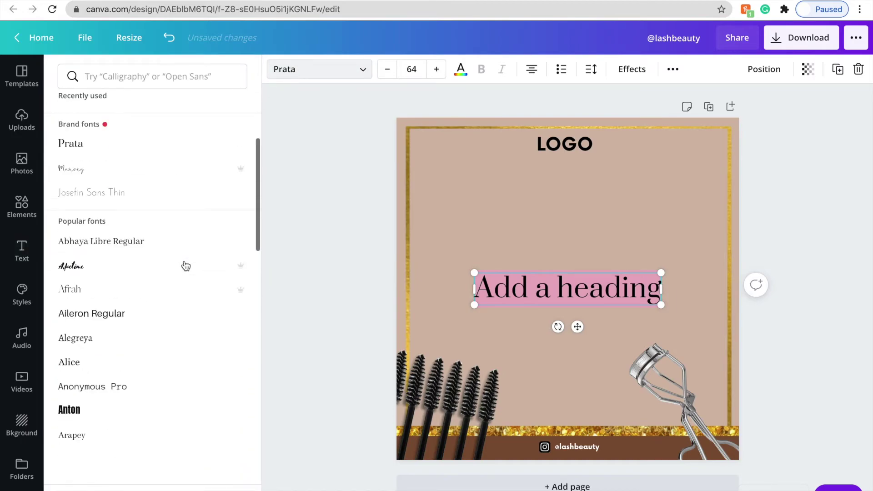
pyautogui.scroll(-4, 186, 267)
pyautogui.scroll(3, 185, 266)
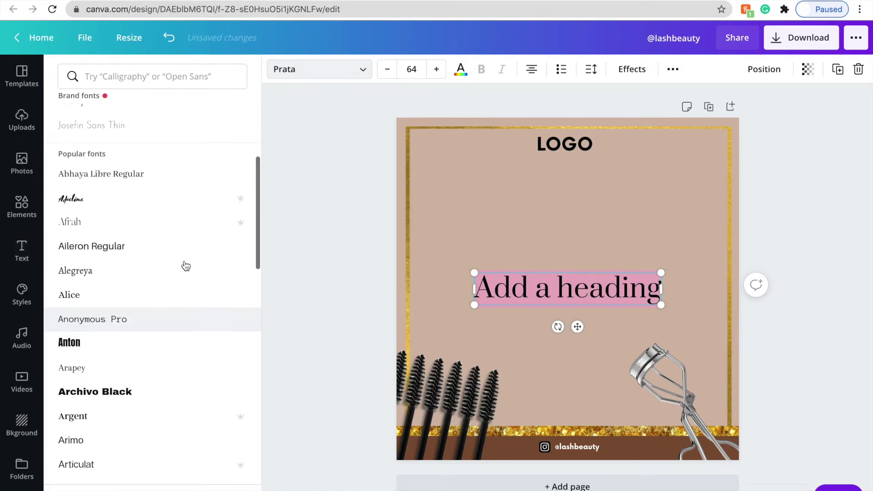
pyautogui.scroll(1, 186, 266)
pyautogui.click(177, 213)
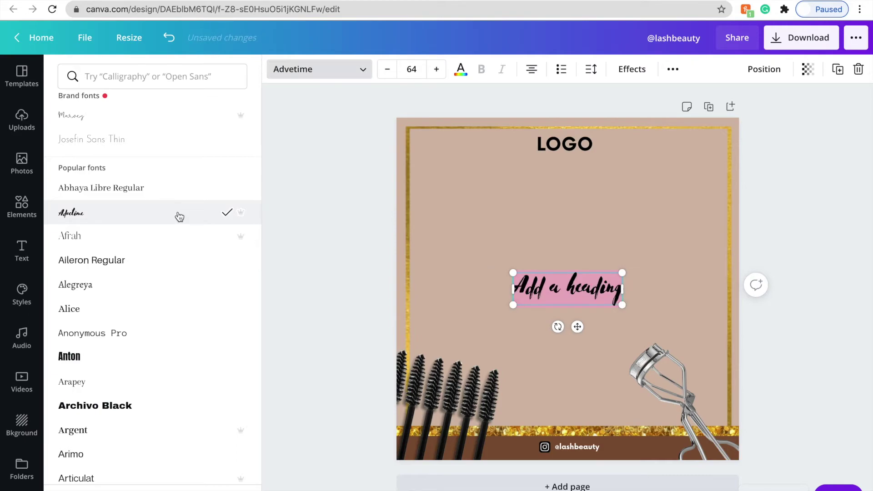
pyautogui.write('LASH')
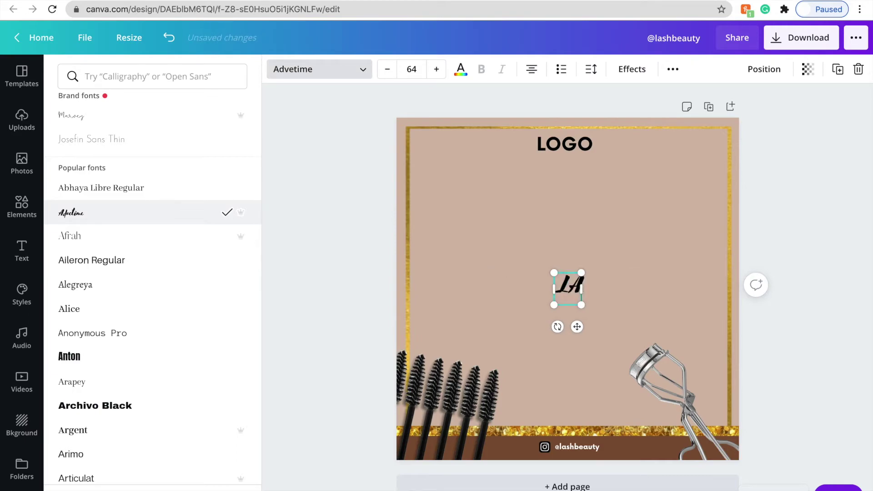
pyautogui.press('BackSpace')
pyautogui.press('BackSpace')
pyautogui.press('BackSpace')
pyautogui.write('ash')
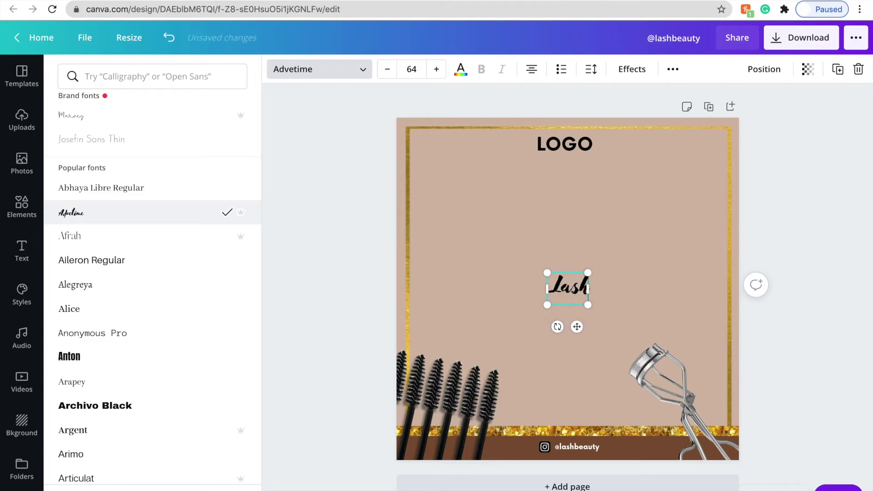
# Enlarge the headline to size 245, complete it as 'Lashes', and centre it below LOGO
pyautogui.moveTo(511, 262); pyautogui.dragTo(399, 219)
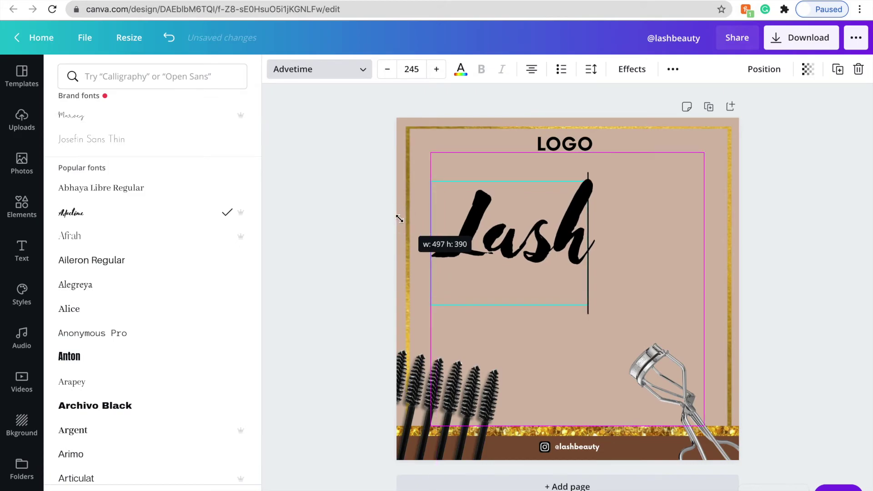
pyautogui.write('es')
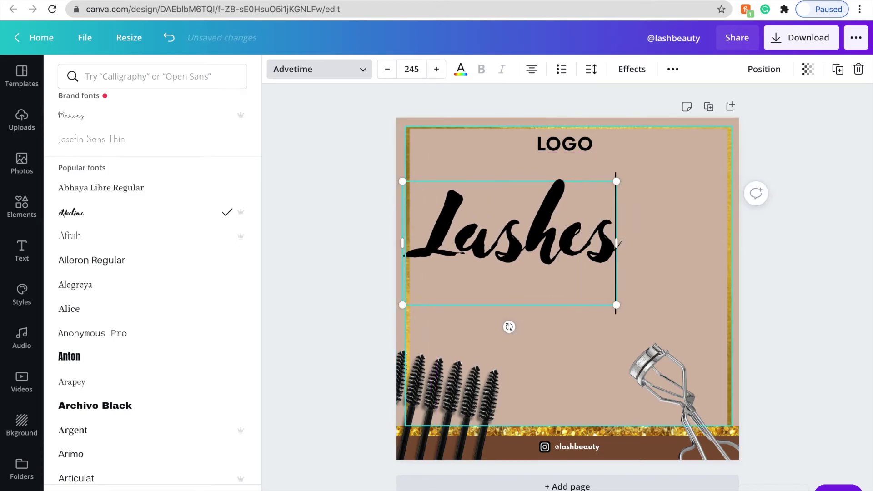
pyautogui.press('Escape')
pyautogui.click(799, 235)
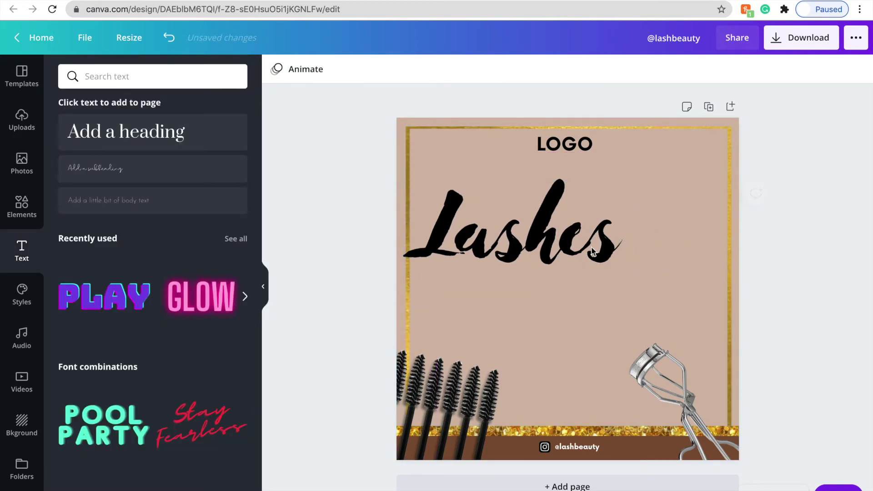
pyautogui.moveTo(555, 240); pyautogui.dragTo(597, 233)
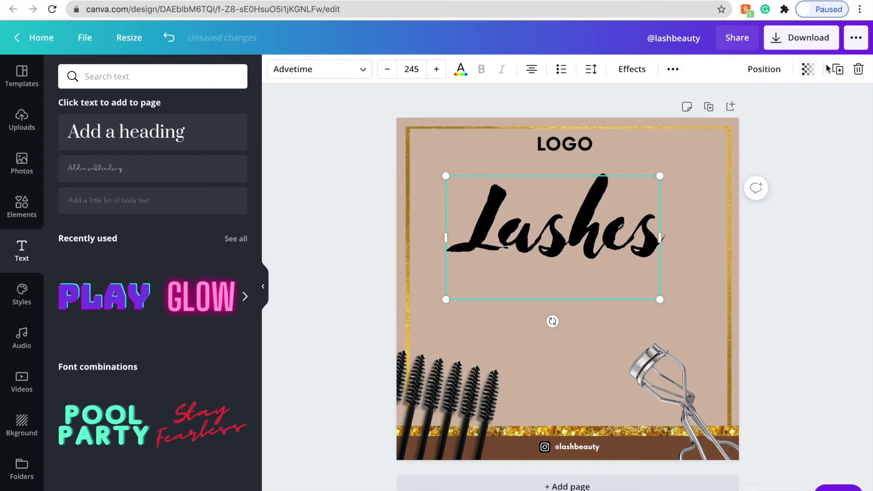
pyautogui.moveTo(591, 218); pyautogui.dragTo(604, 207)
pyautogui.click(332, 129)
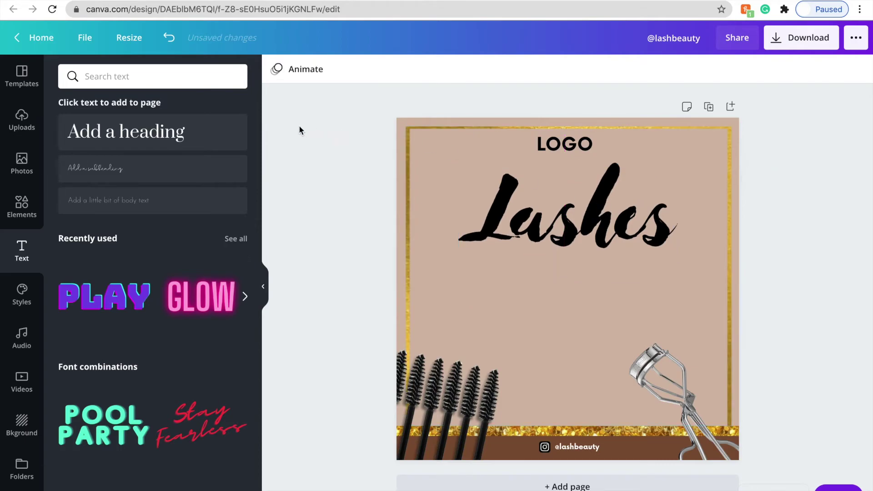
# Add another heading in Now Bold reading 'ARE'
pyautogui.click(232, 132)
pyautogui.click(355, 78)
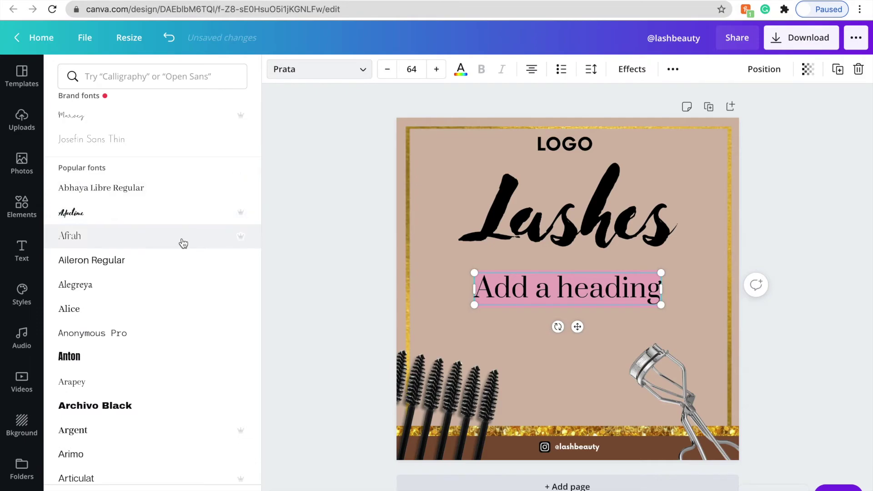
pyautogui.click(153, 133)
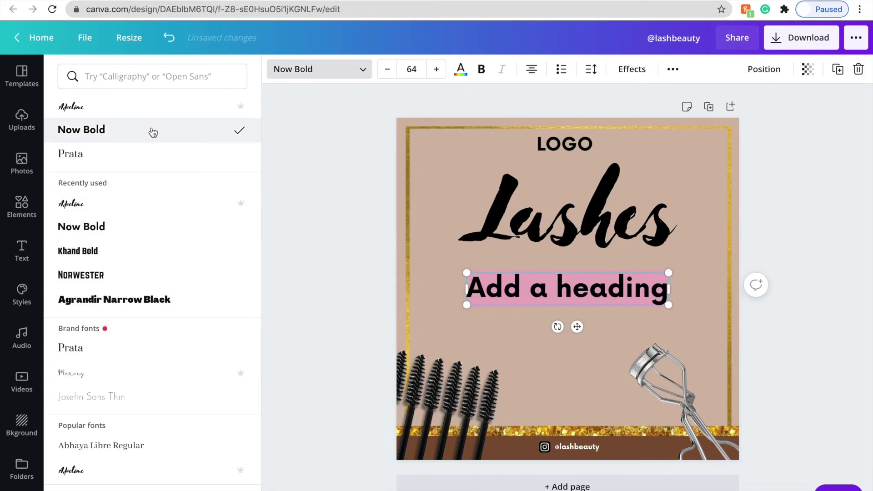
pyautogui.write('A')
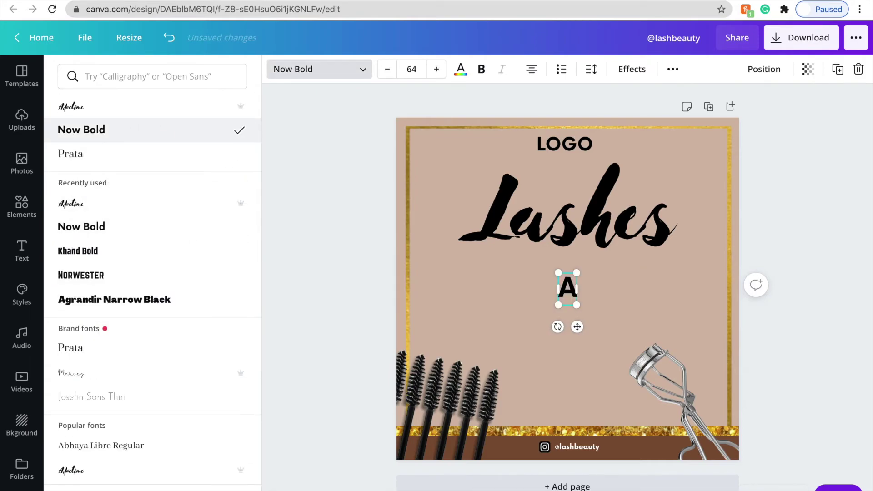
pyautogui.write('RE')
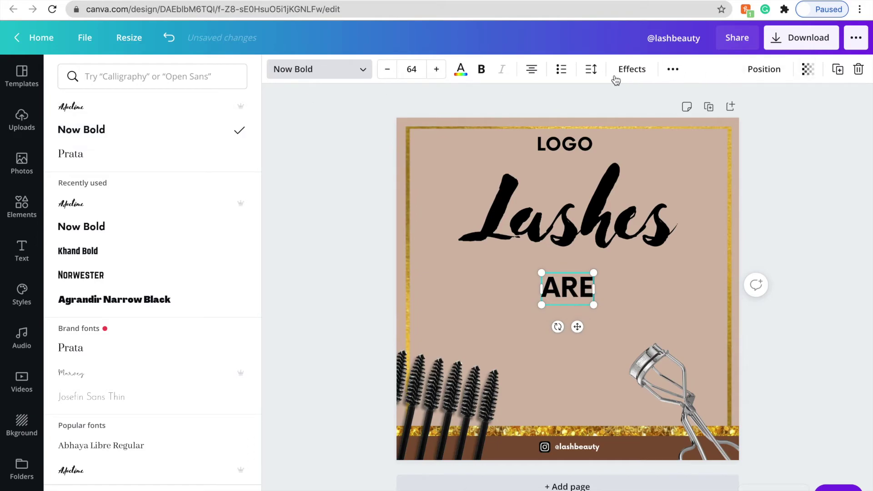
# Raise ARE's letter spacing to 286 and move it just beneath Lashes
pyautogui.click(589, 71)
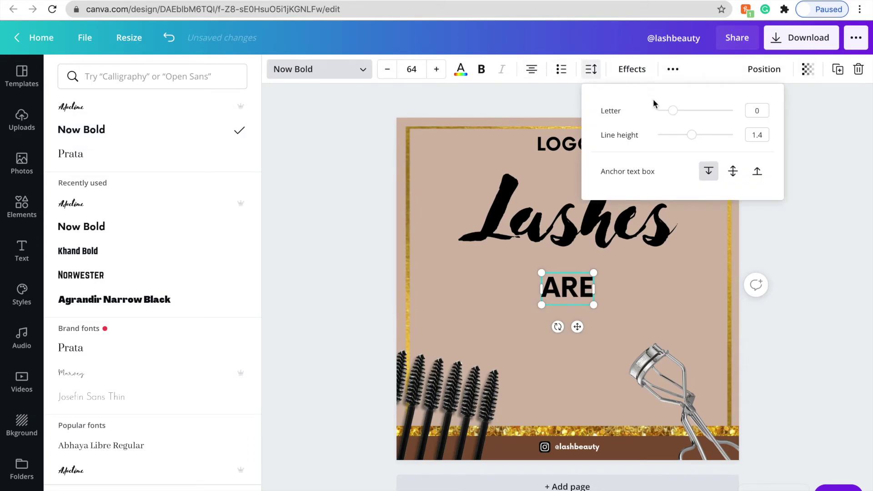
pyautogui.moveTo(675, 114); pyautogui.dragTo(694, 115)
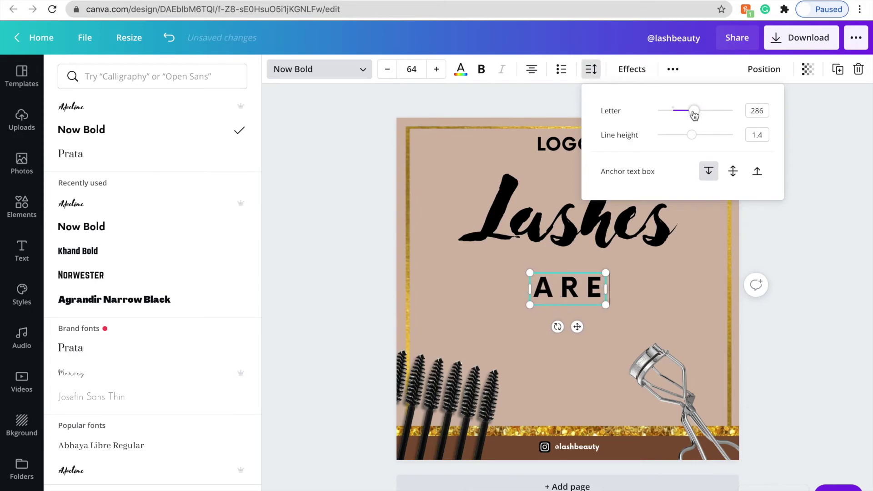
pyautogui.click(842, 227)
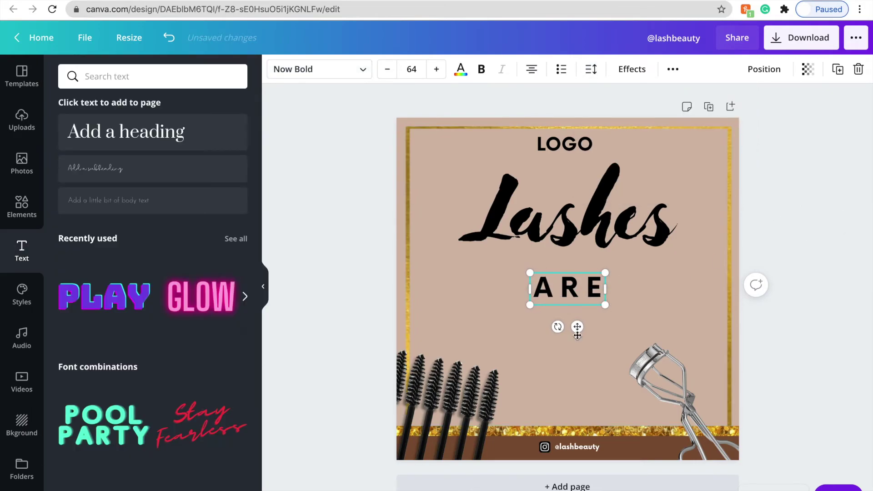
pyautogui.moveTo(577, 328); pyautogui.dragTo(578, 311)
pyautogui.click(837, 194)
# Duplicate the Lashes headline, move the copy below ARE, and retype it as Everything
pyautogui.click(642, 213)
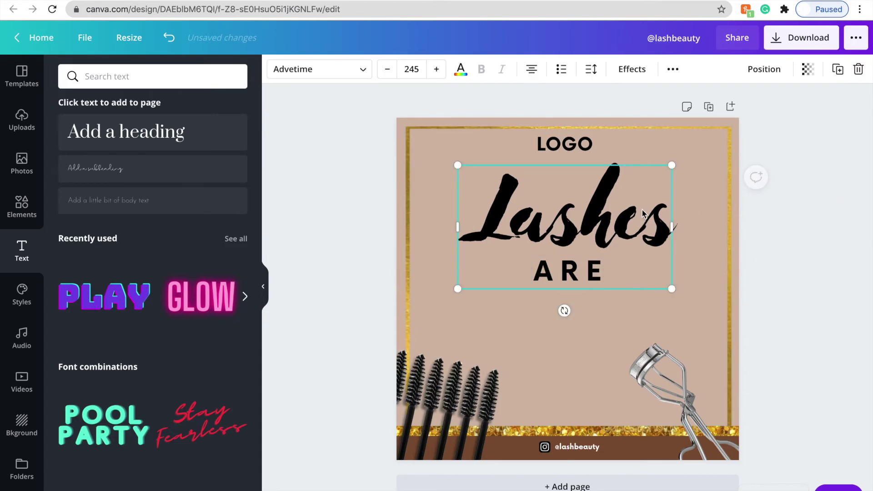
pyautogui.click(838, 69)
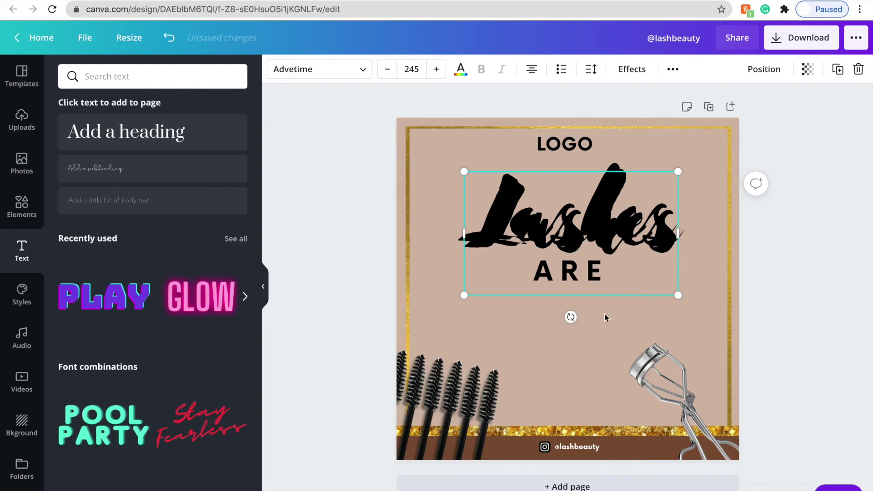
pyautogui.moveTo(592, 309); pyautogui.dragTo(585, 341)
pyautogui.click(586, 341)
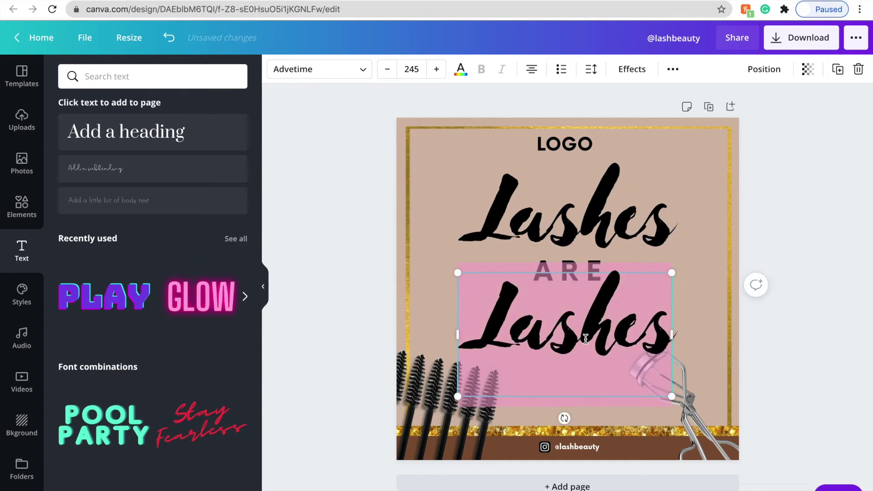
pyautogui.write('In')
pyautogui.click(824, 279)
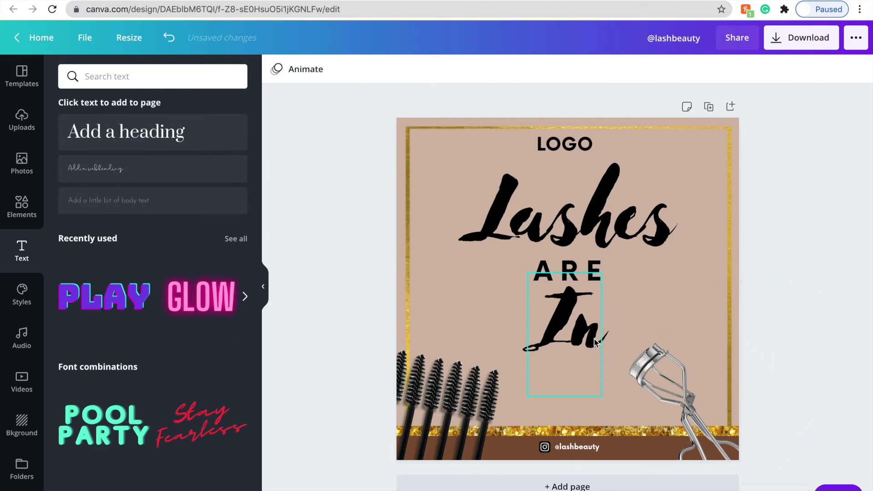
pyautogui.click(583, 332)
pyautogui.doubleClick(583, 330)
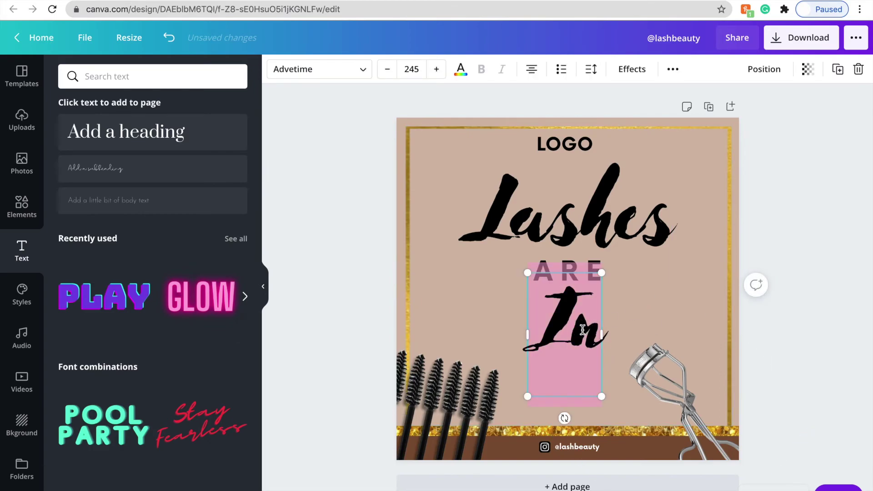
pyautogui.write('love')
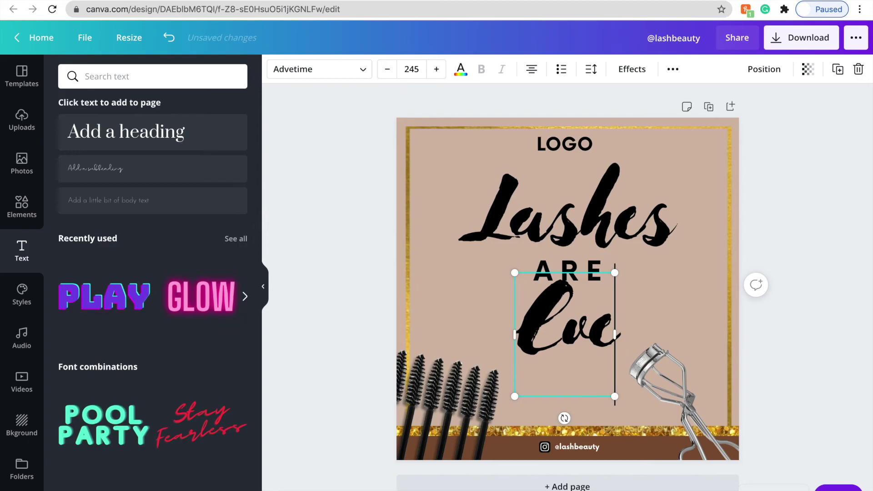
pyautogui.write('rything')
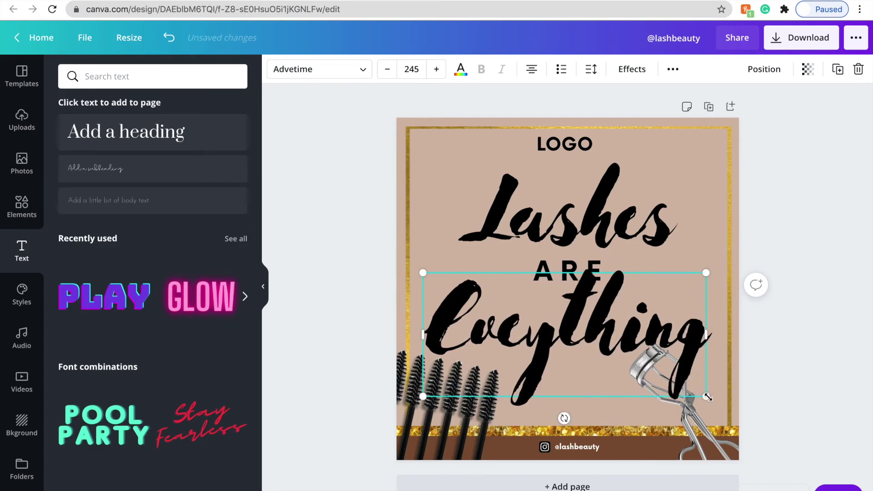
# Resize Everything to size 198, add the missing 'r', and centre it with ARE nudged up
pyautogui.moveTo(708, 397); pyautogui.dragTo(661, 377)
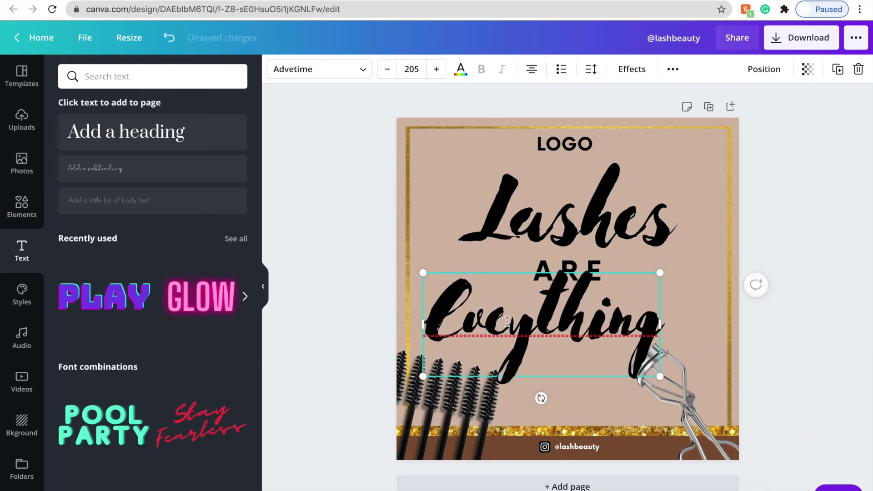
pyautogui.click(510, 322)
pyautogui.write('r')
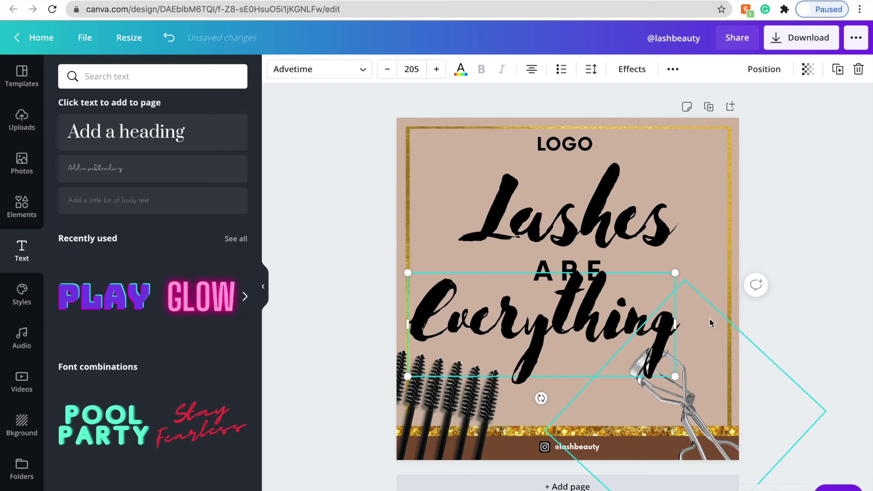
pyautogui.moveTo(665, 278); pyautogui.dragTo(657, 281)
pyautogui.click(805, 322)
pyautogui.click(620, 328)
pyautogui.moveTo(621, 329); pyautogui.dragTo(641, 329)
pyautogui.moveTo(597, 272); pyautogui.dragTo(573, 262)
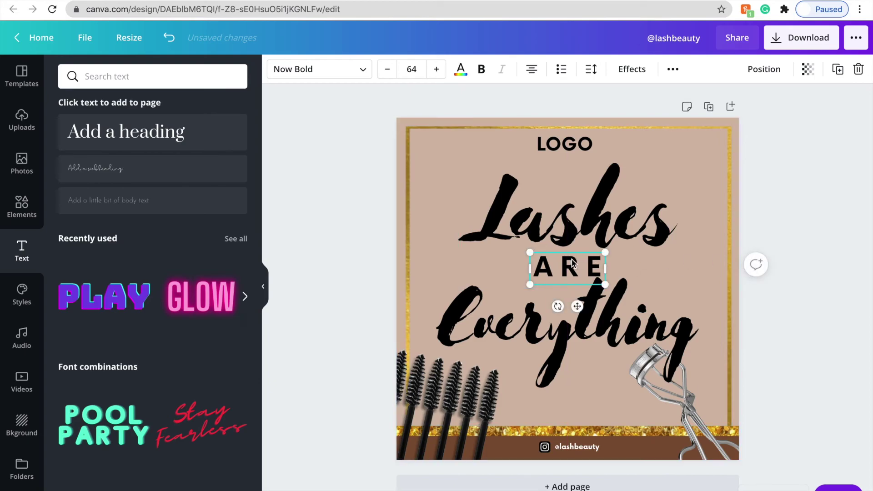
# Bring the eyelash curler image forward so it sits in front of Everything
pyautogui.click(812, 258)
pyautogui.click(693, 397)
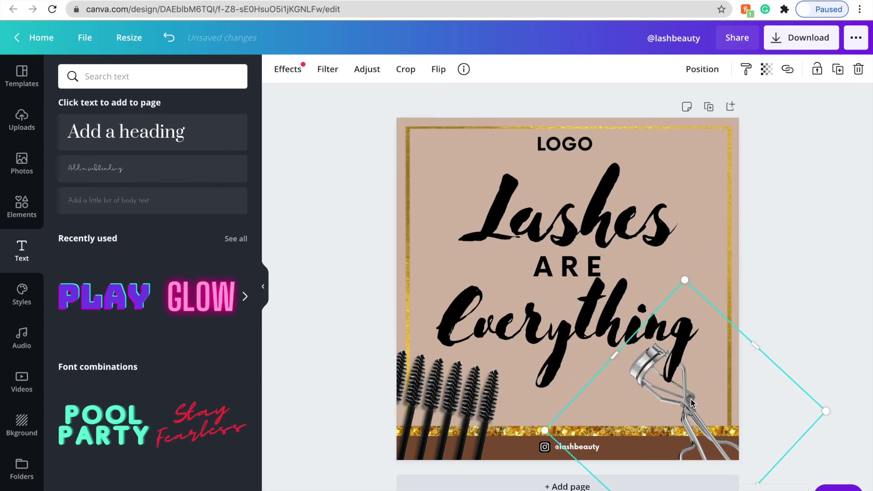
pyautogui.click(694, 71)
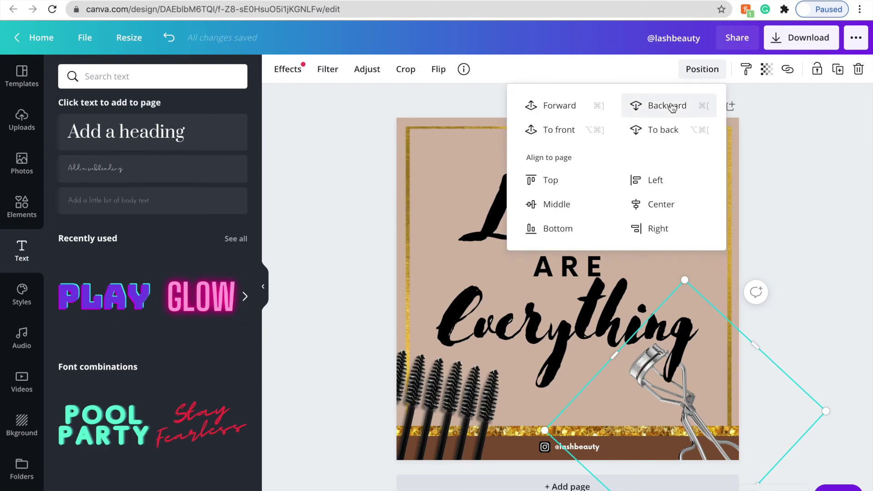
pyautogui.click(562, 109)
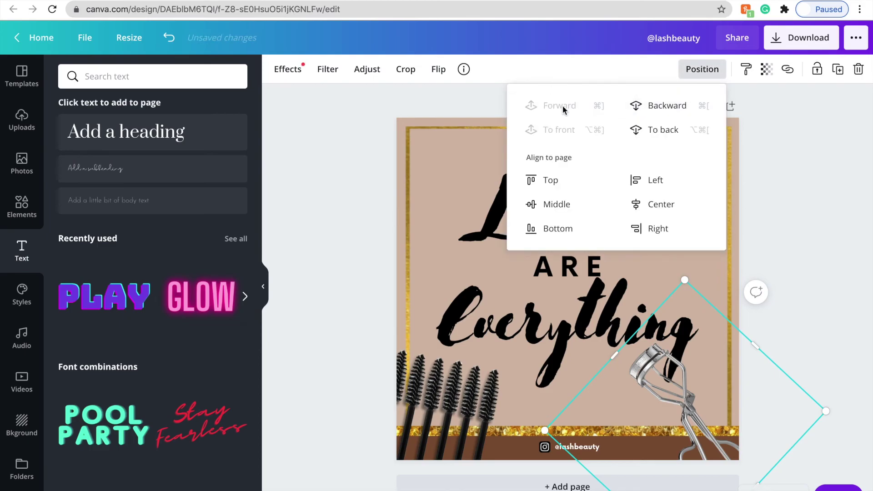
pyautogui.click(796, 196)
pyautogui.click(795, 196)
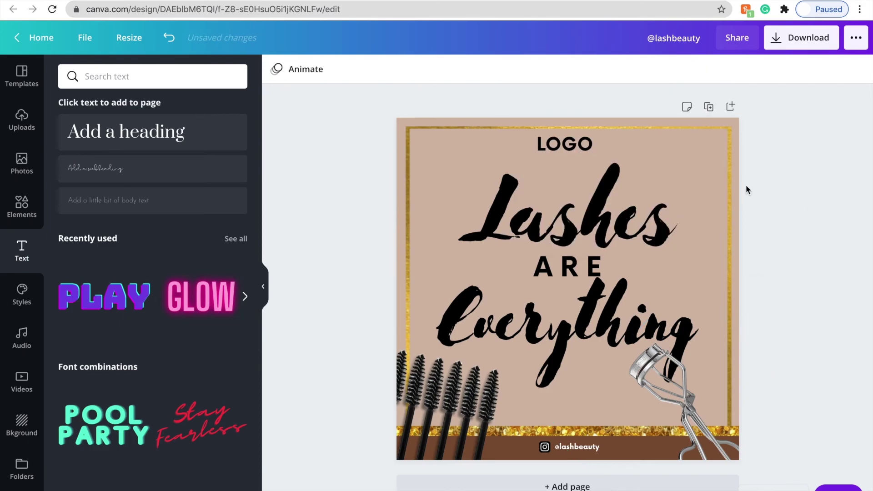
# Raise Lashes and ARE slightly, retype the final 's' of Lashes, and centre ARE beneath it
pyautogui.moveTo(598, 194); pyautogui.dragTo(599, 181)
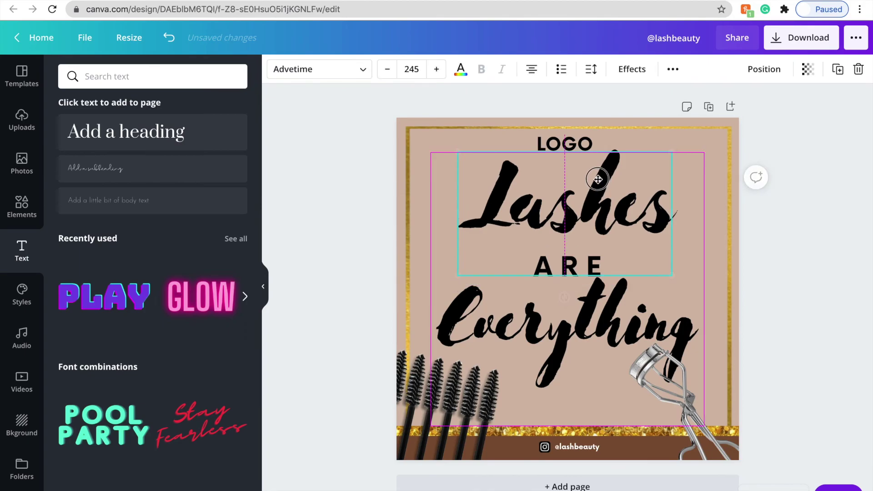
pyautogui.click(582, 253)
pyautogui.doubleClick(579, 241)
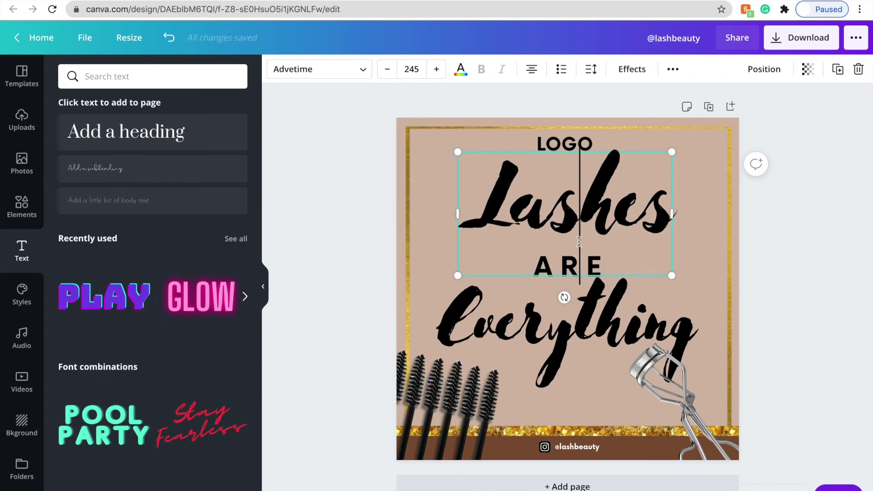
pyautogui.press('BackSpace')
pyautogui.write('s')
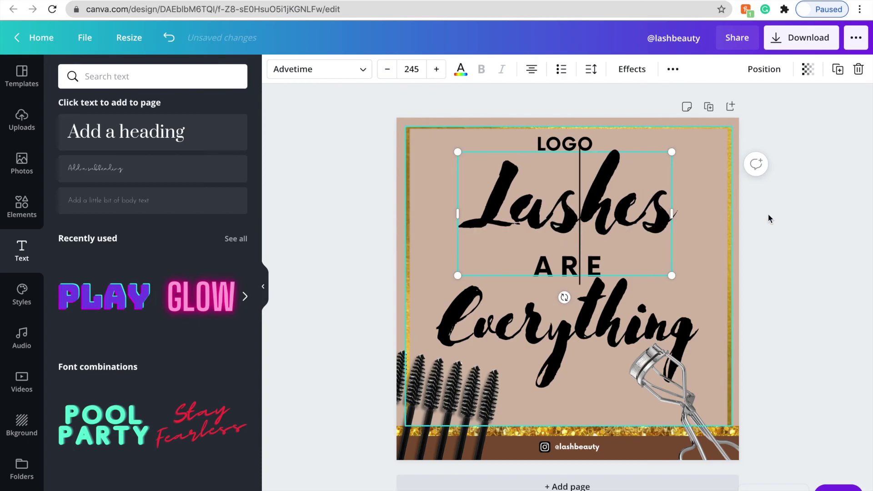
pyautogui.click(805, 211)
pyautogui.moveTo(572, 269); pyautogui.dragTo(572, 254)
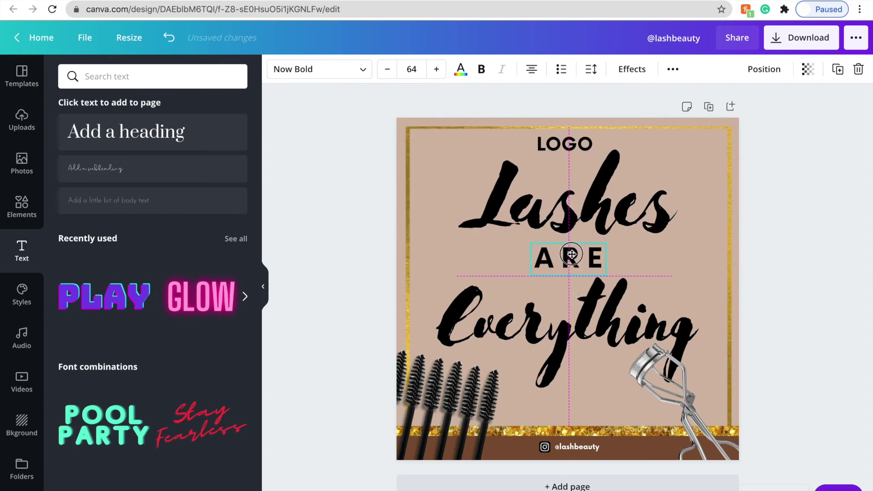
pyautogui.click(757, 257)
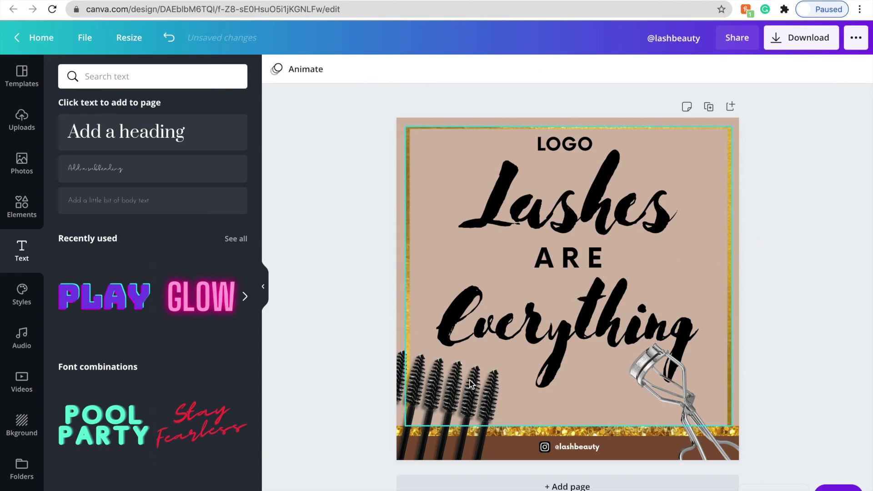
pyautogui.click(470, 327)
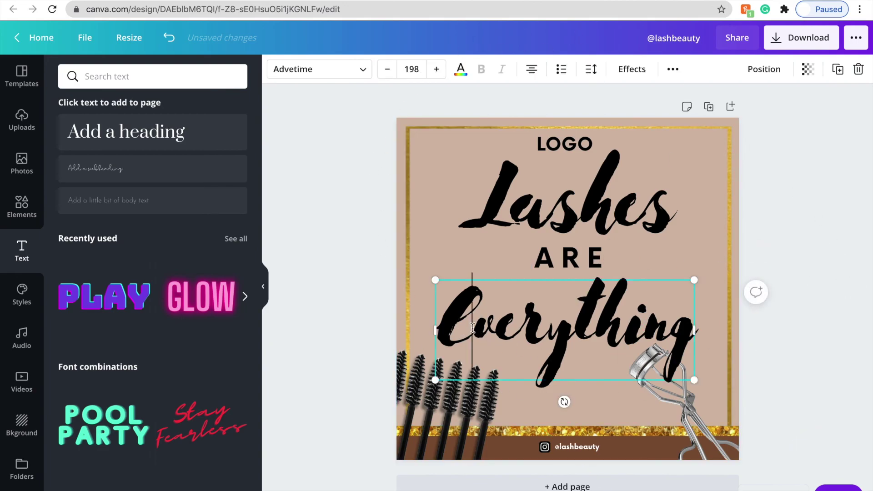
pyautogui.click(474, 329)
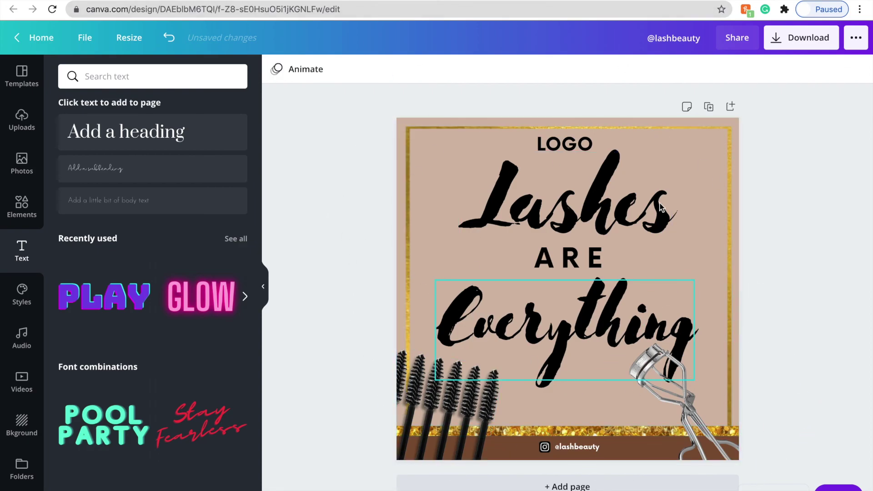
pyautogui.click(581, 152)
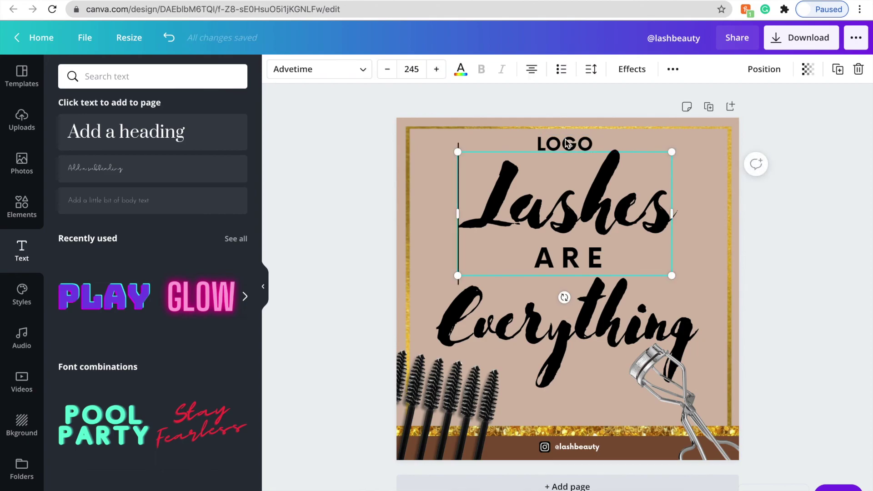
pyautogui.click(567, 139)
pyautogui.press('Delete')
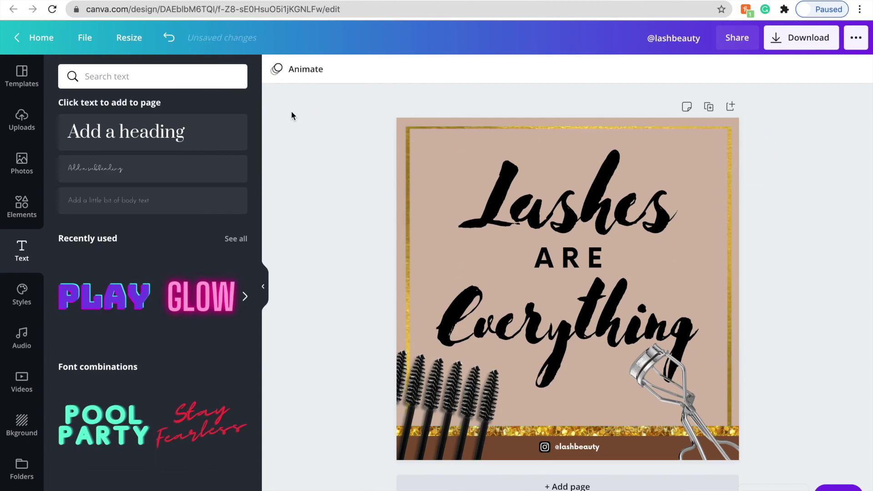
pyautogui.click(169, 39)
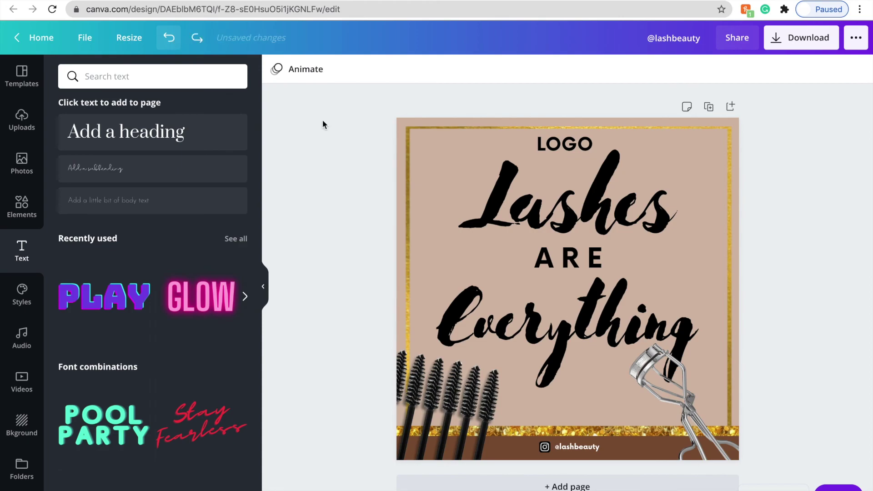